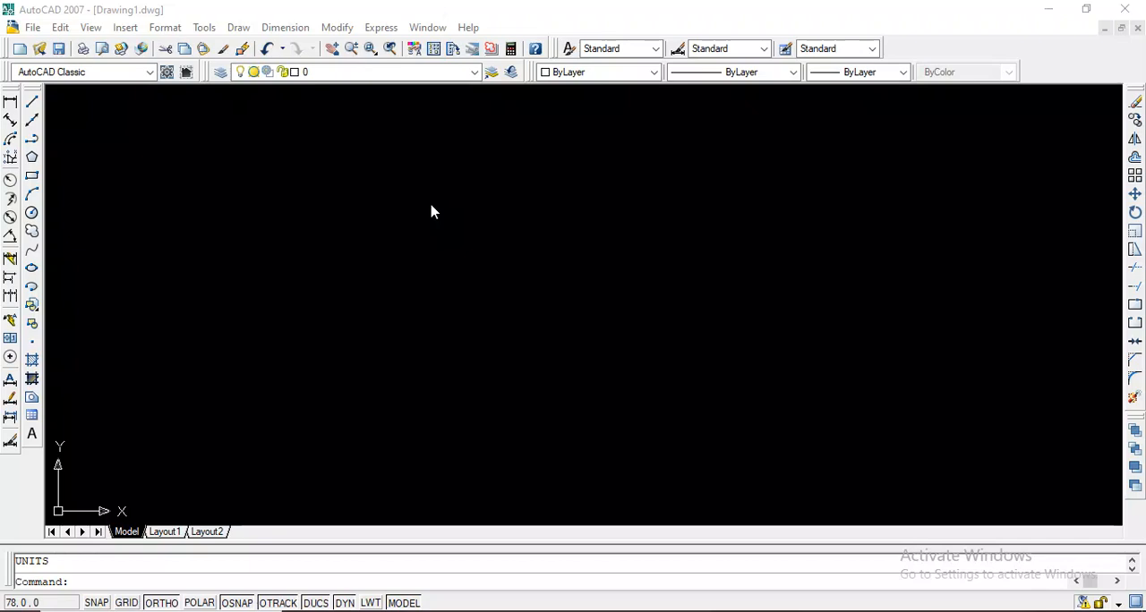
{"action": "left_click", "coordinate": [430, 211]}
{"action": "left_click", "coordinate": [431, 207]}
{"action": "mouse_move", "coordinate": [368, 204]}
{"action": "left_mouse_down"}
{"action": "mouse_move", "coordinate": [367, 236]}
{"action": "mouse_move", "coordinate": [359, 206]}
{"action": "mouse_move", "coordinate": [375, 203]}
{"action": "left_mouse_up"}
{"action": "left_click", "coordinate": [374, 204]}
{"action": "left_click", "coordinate": [372, 201]}
{"action": "type", "text": "un"}
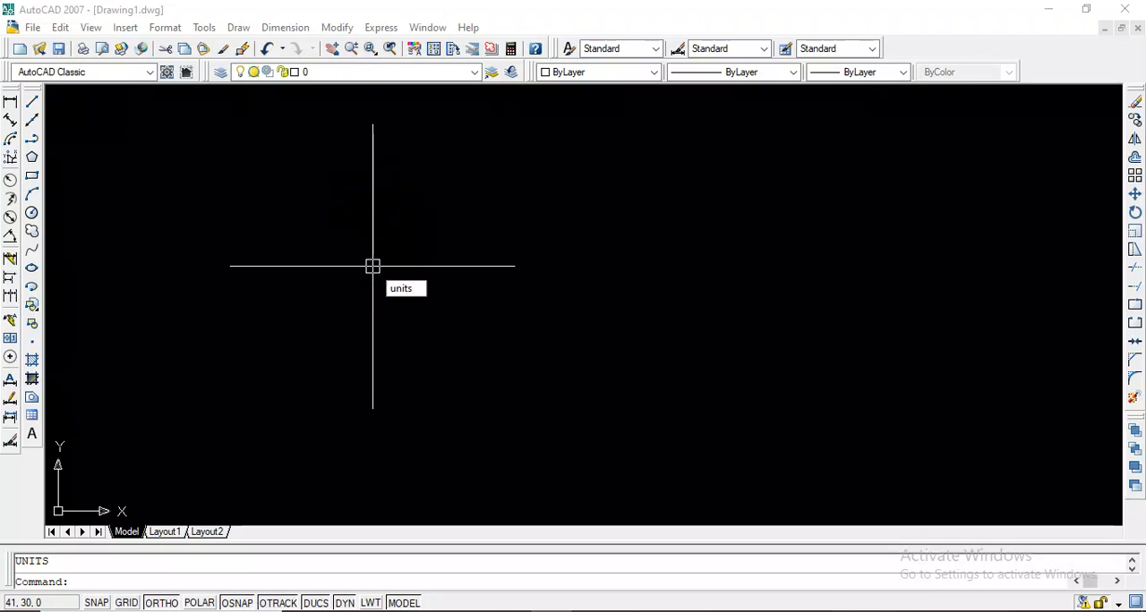
{"action": "type", "text": "its"}
{"action": "key", "text": "Return"}
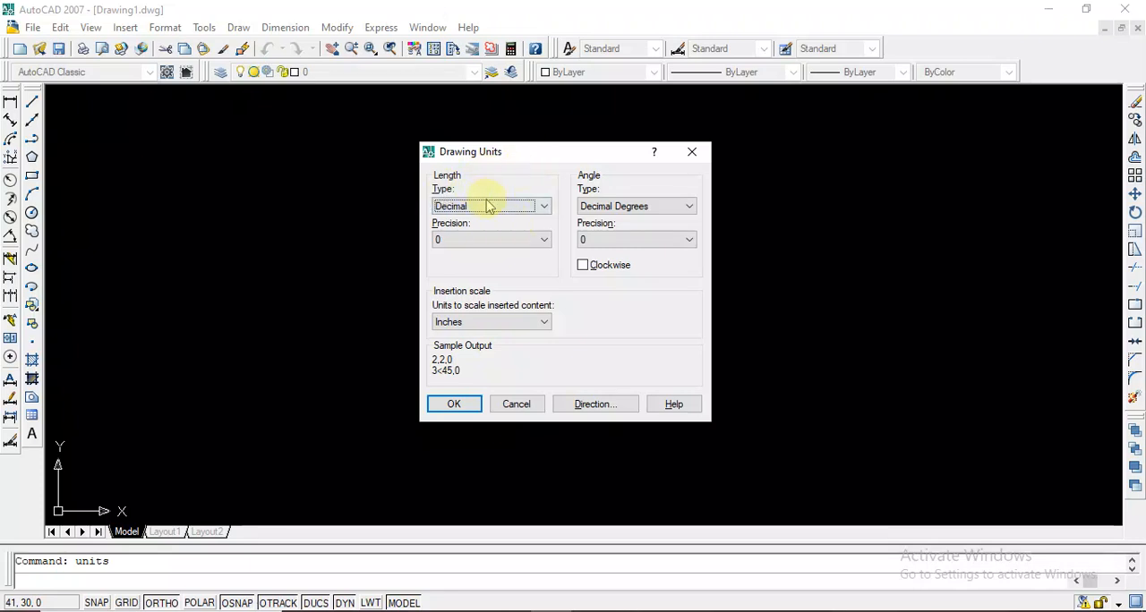
{"action": "left_click", "coordinate": [545, 207]}
{"action": "left_click", "coordinate": [545, 207]}
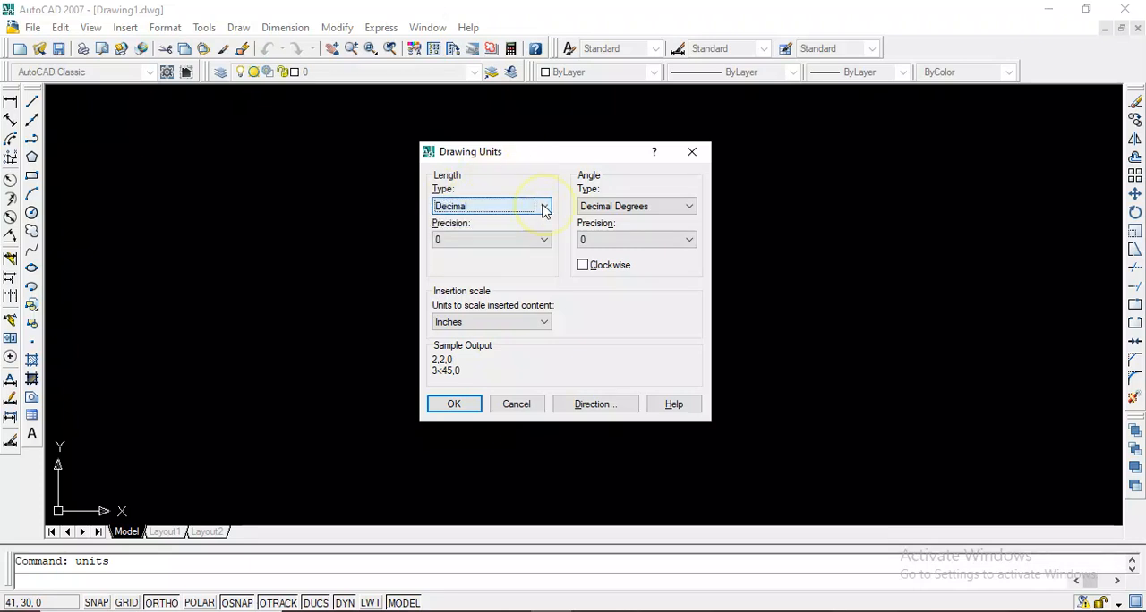
{"action": "left_click", "coordinate": [692, 151]}
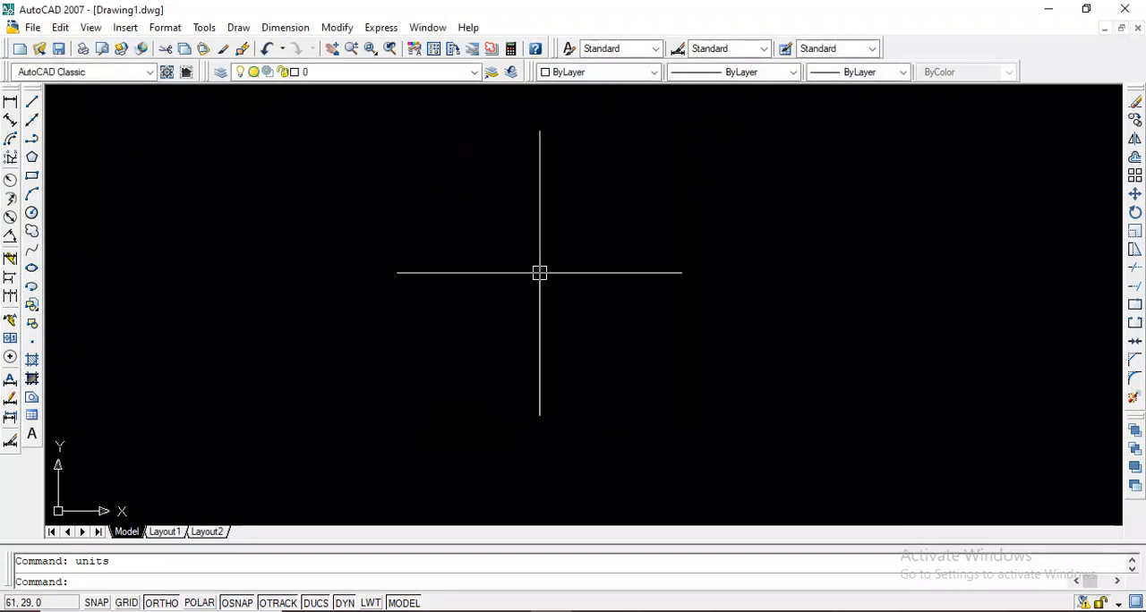
{"action": "type", "text": "units"}
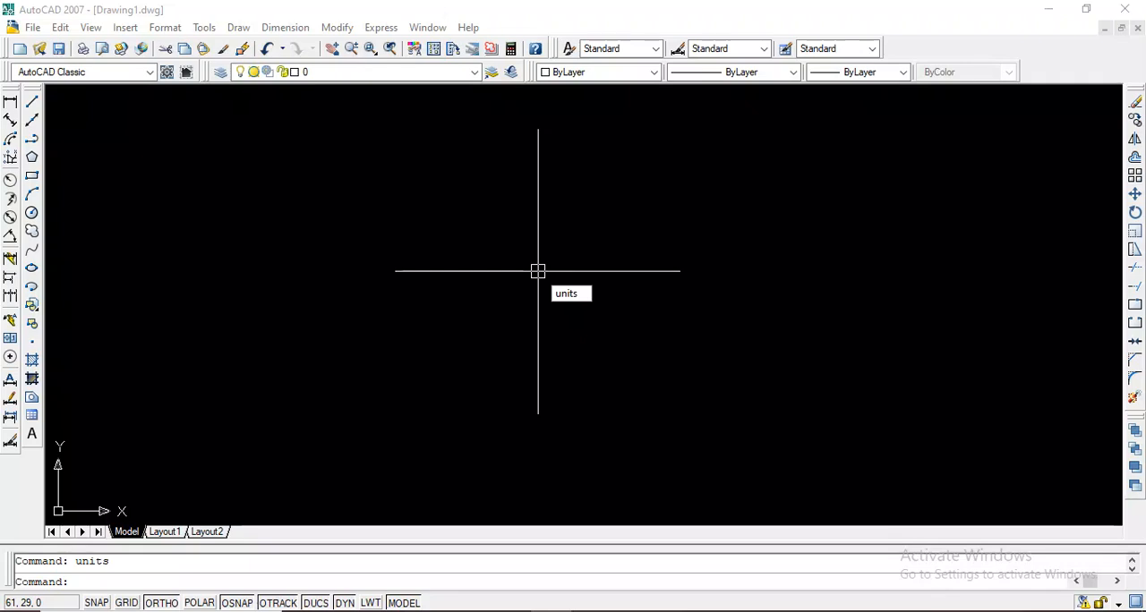
{"action": "key", "text": "Return"}
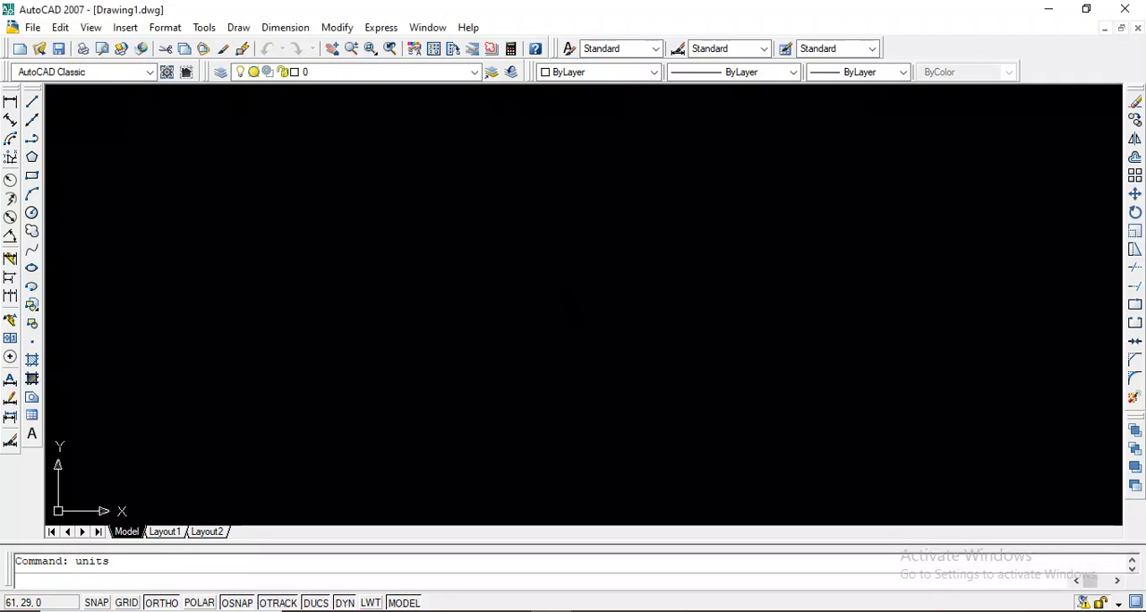
{"action": "key", "text": "Return"}
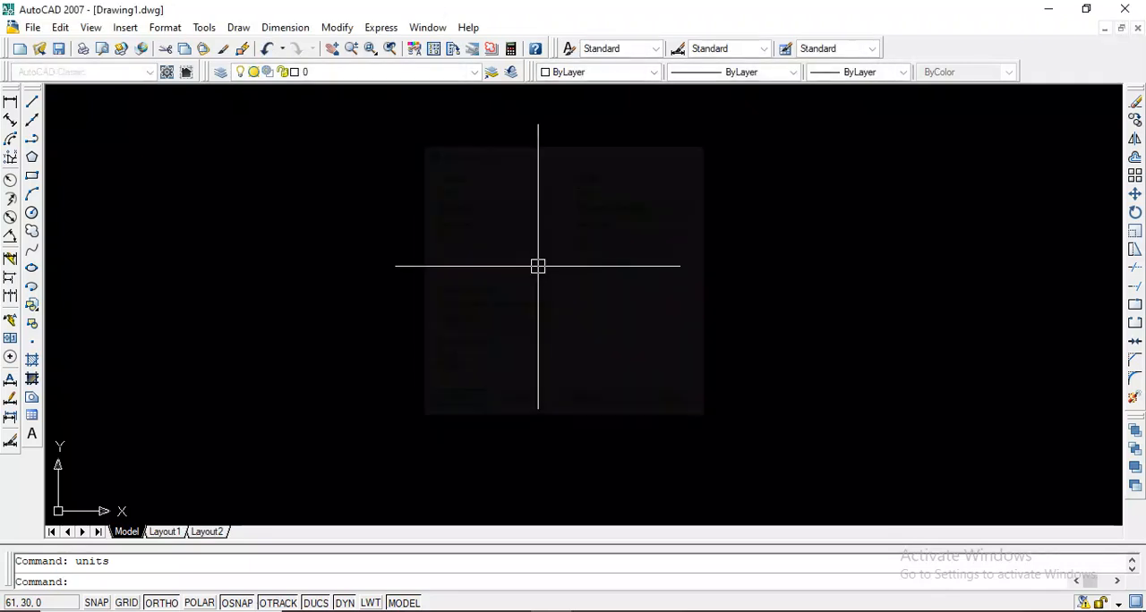
Set the drawing units to Engineering length type with 0'-0" precision and Inches as the insertion scale
{"action": "type", "text": "un"}
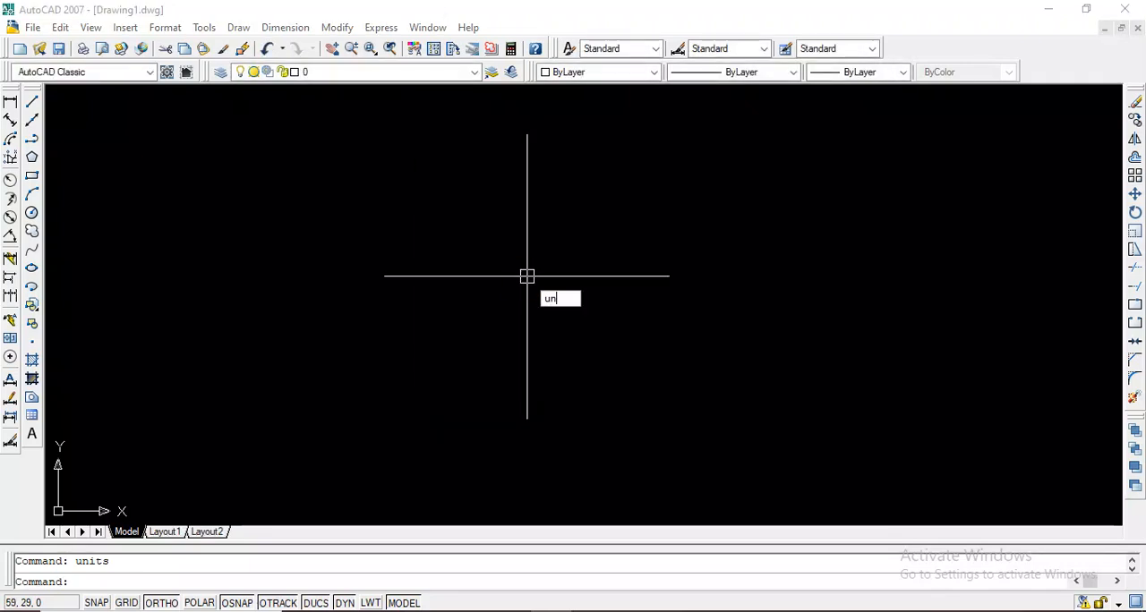
{"action": "key", "text": "Return"}
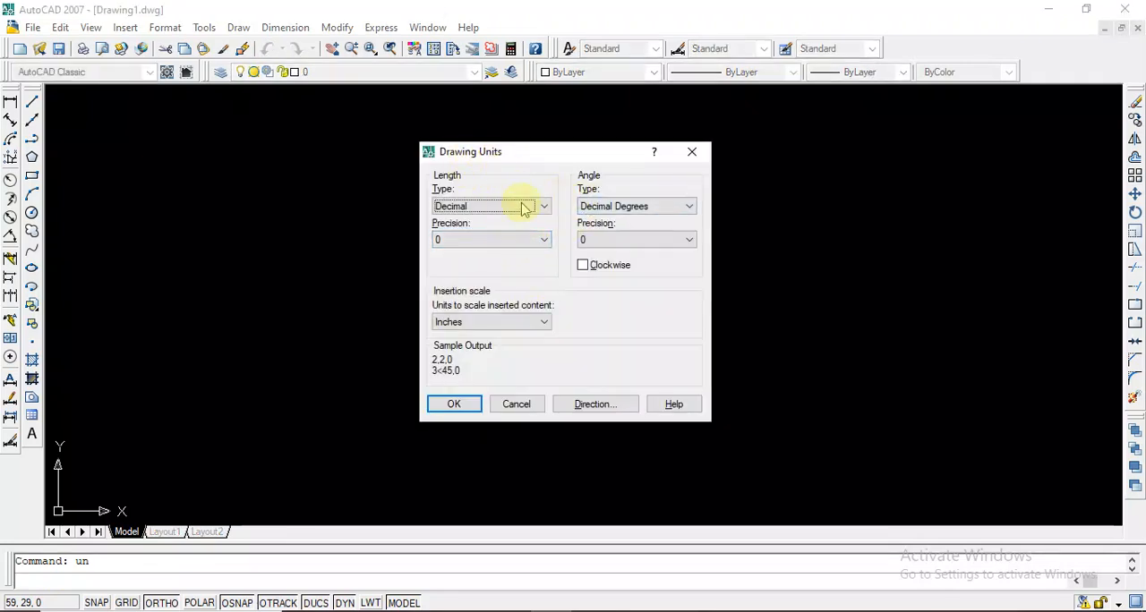
{"action": "left_click", "coordinate": [543, 206]}
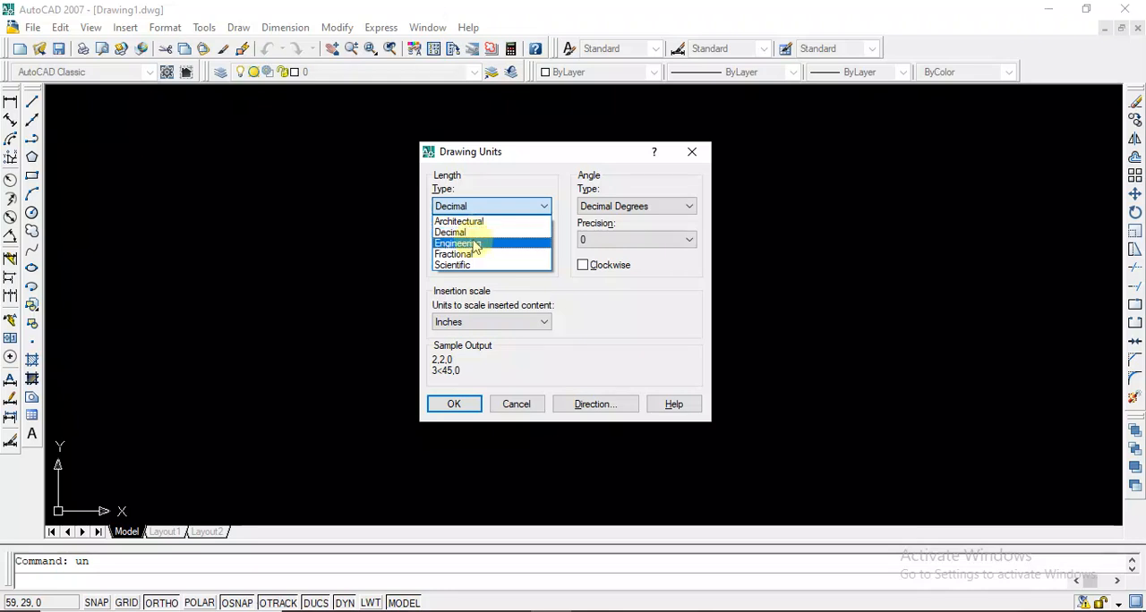
{"action": "left_click", "coordinate": [477, 246]}
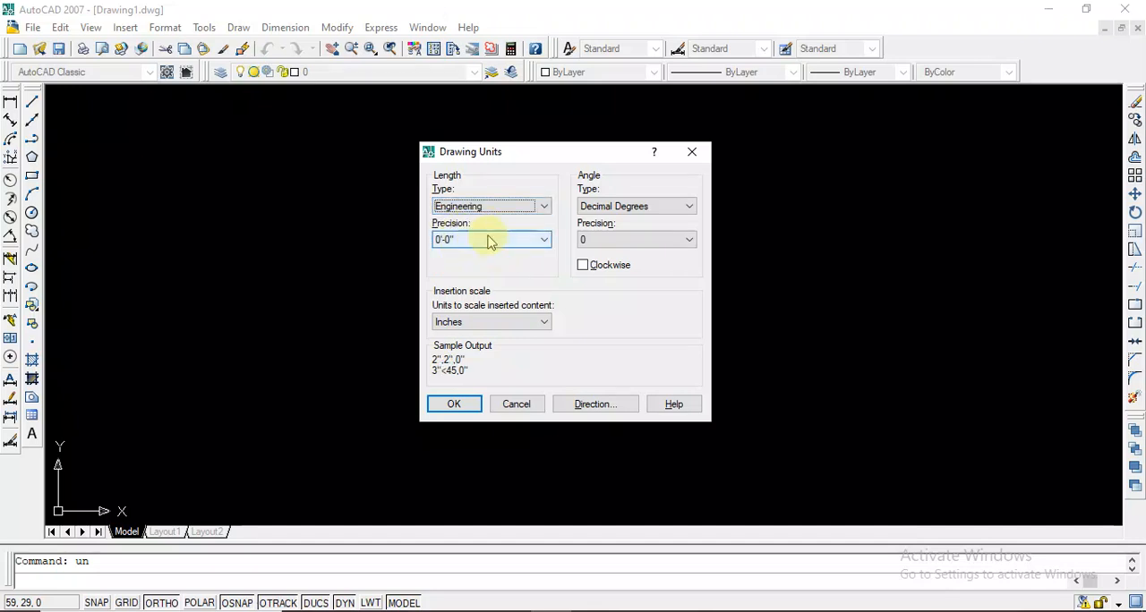
{"action": "left_click", "coordinate": [498, 240]}
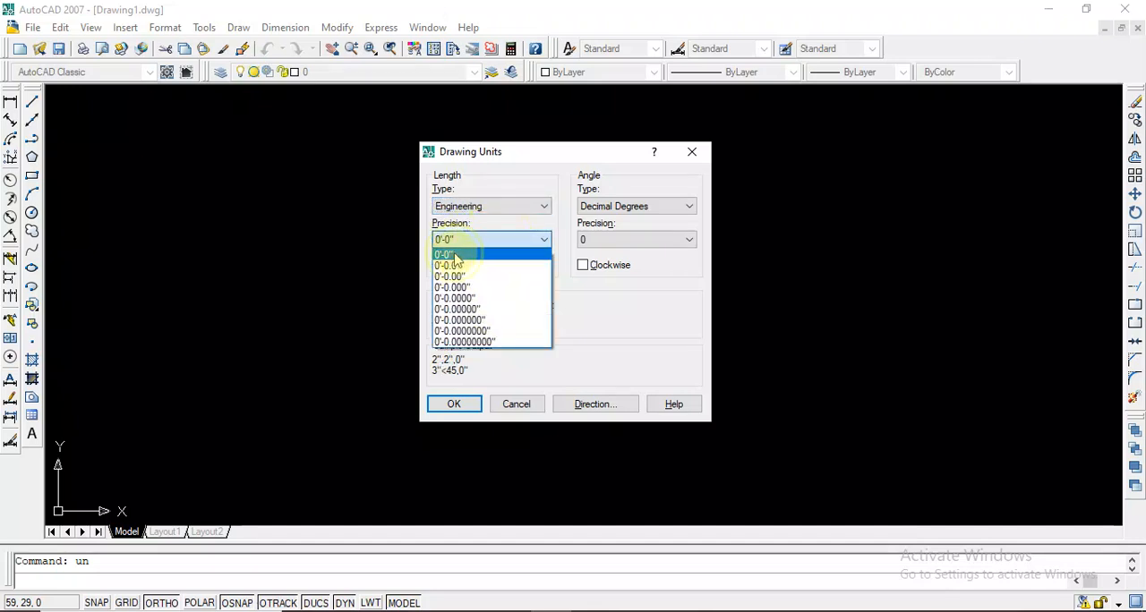
{"action": "left_click", "coordinate": [455, 256]}
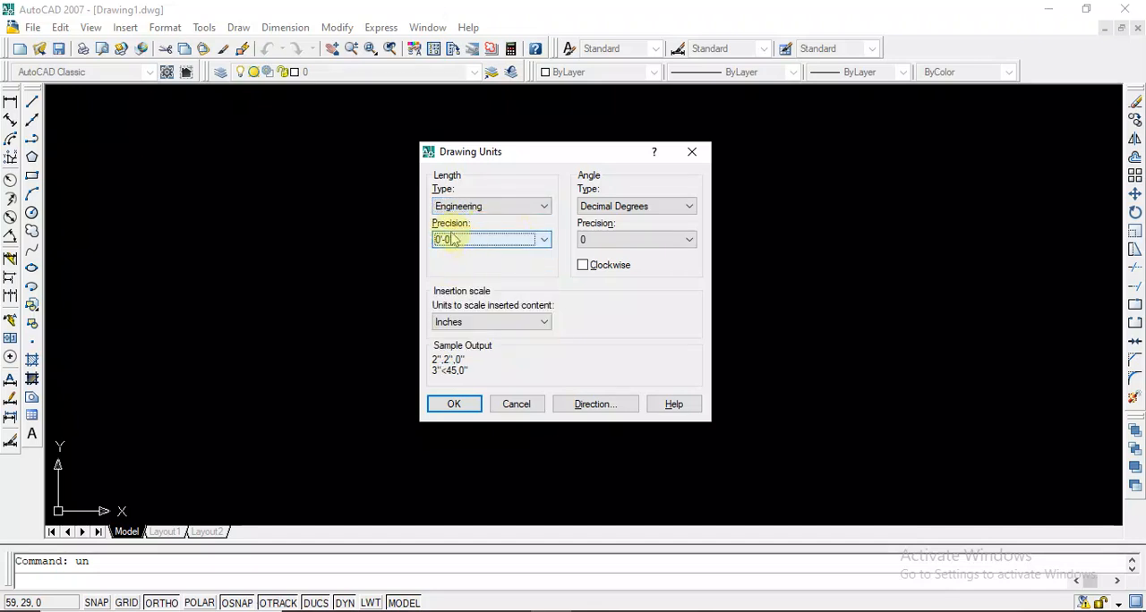
{"action": "left_click", "coordinate": [536, 324]}
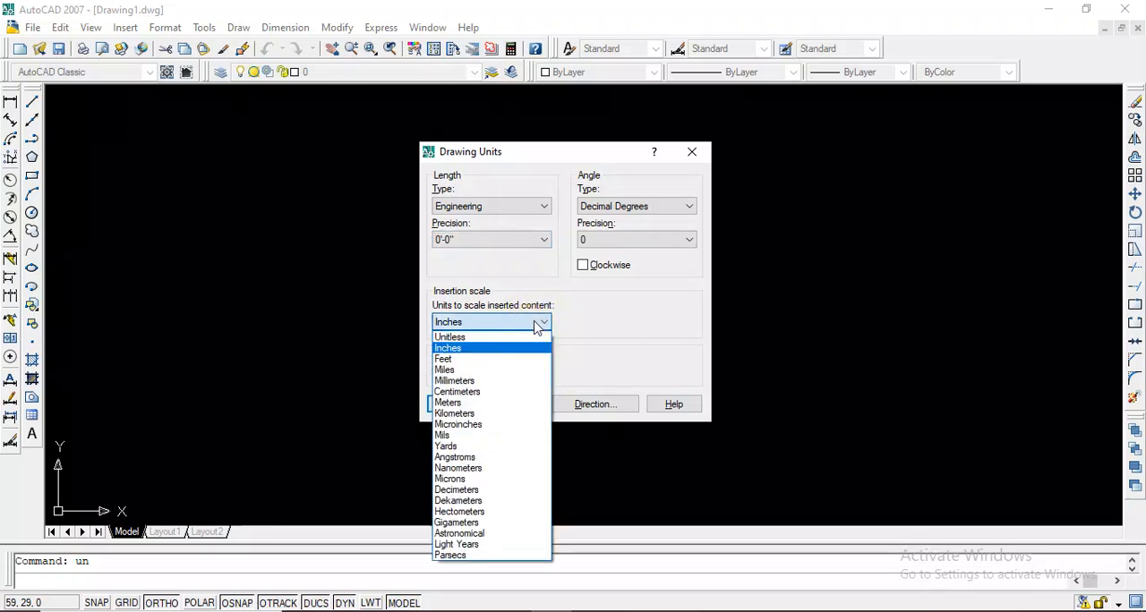
{"action": "left_click", "coordinate": [467, 350]}
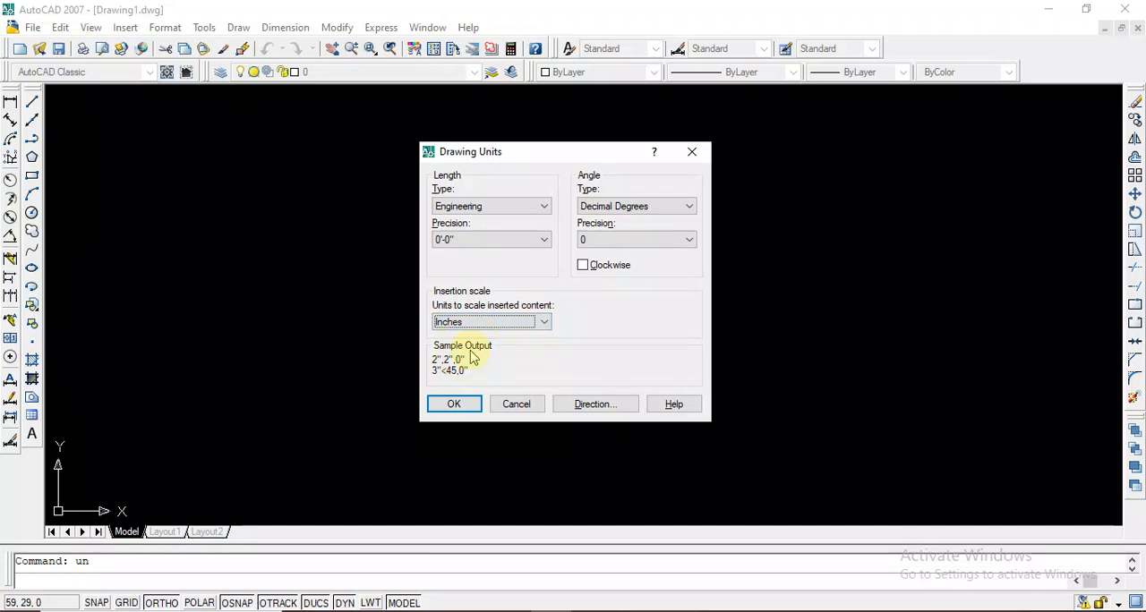
{"action": "left_click", "coordinate": [454, 405]}
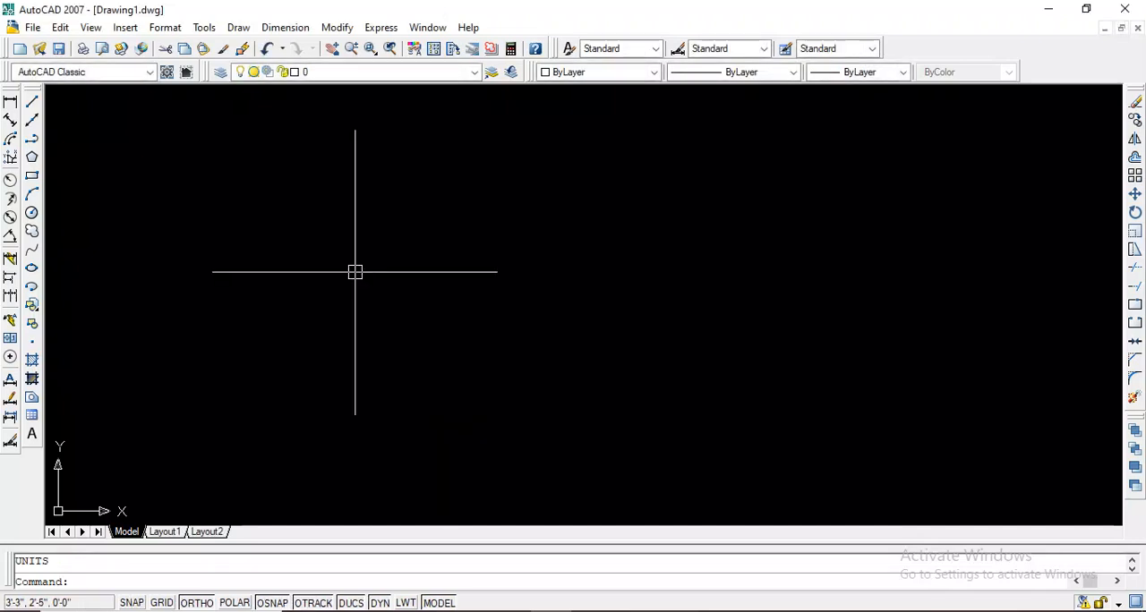
Modify the Standard dimension style's primary units to Engineering format with 0'-0" precision and make the style current
{"action": "left_click", "coordinate": [165, 28]}
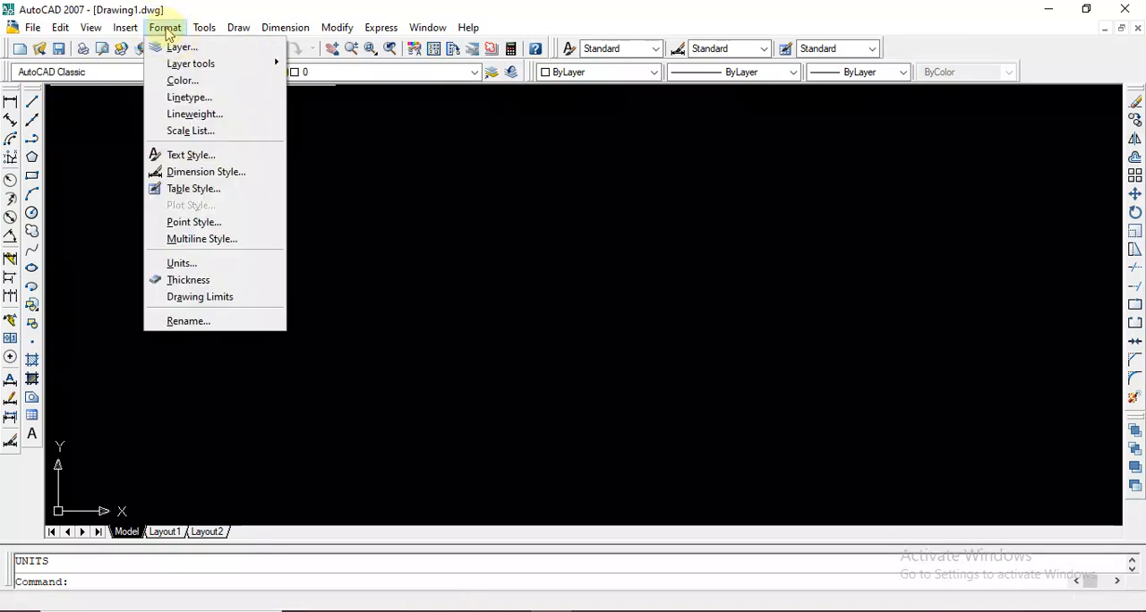
{"action": "left_click", "coordinate": [198, 176]}
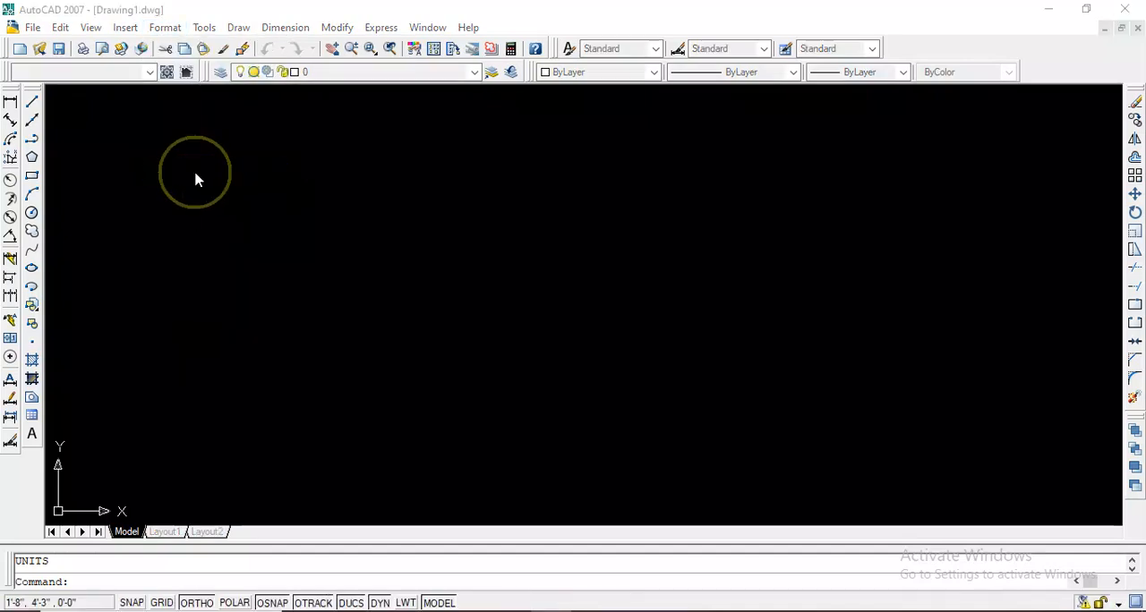
{"action": "left_click", "coordinate": [735, 280]}
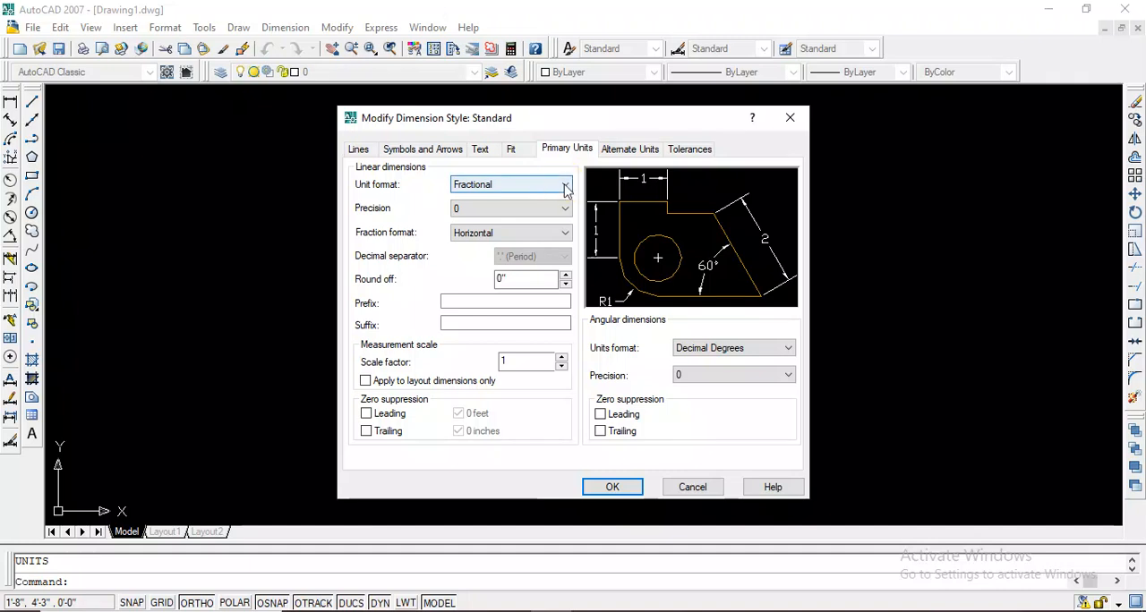
{"action": "left_click", "coordinate": [566, 185]}
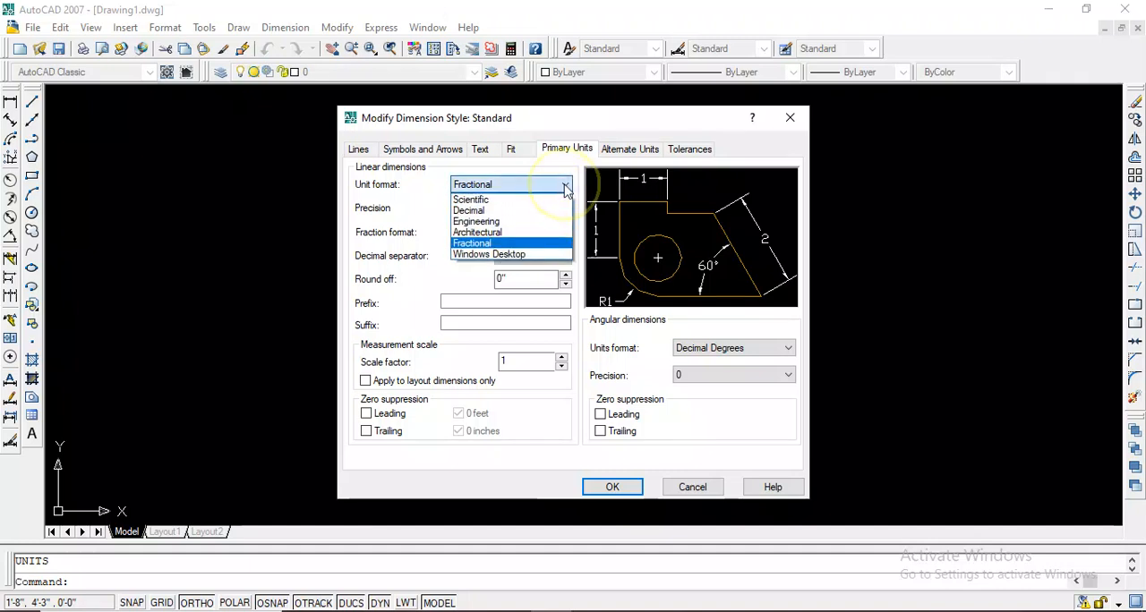
{"action": "left_click", "coordinate": [493, 222]}
{"action": "left_click", "coordinate": [507, 212]}
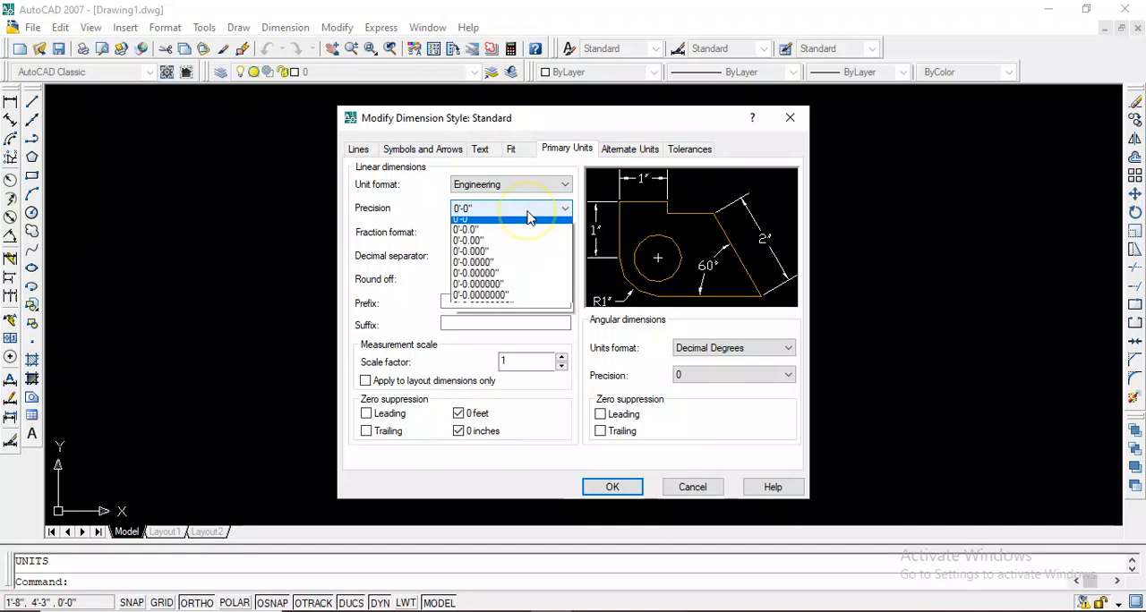
{"action": "left_click", "coordinate": [522, 221]}
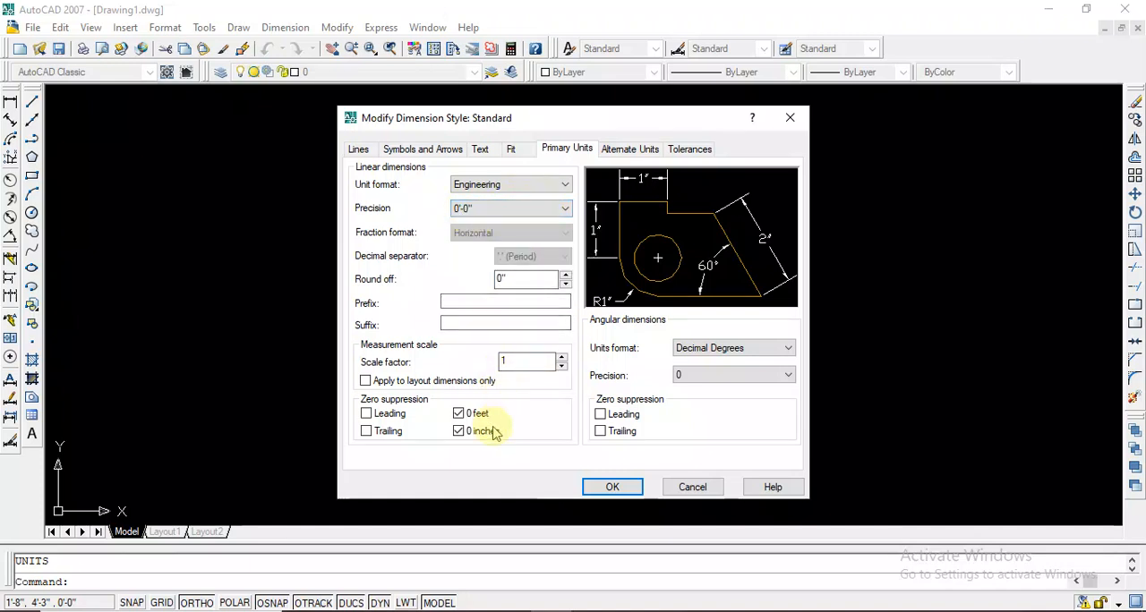
{"action": "left_click", "coordinate": [605, 484]}
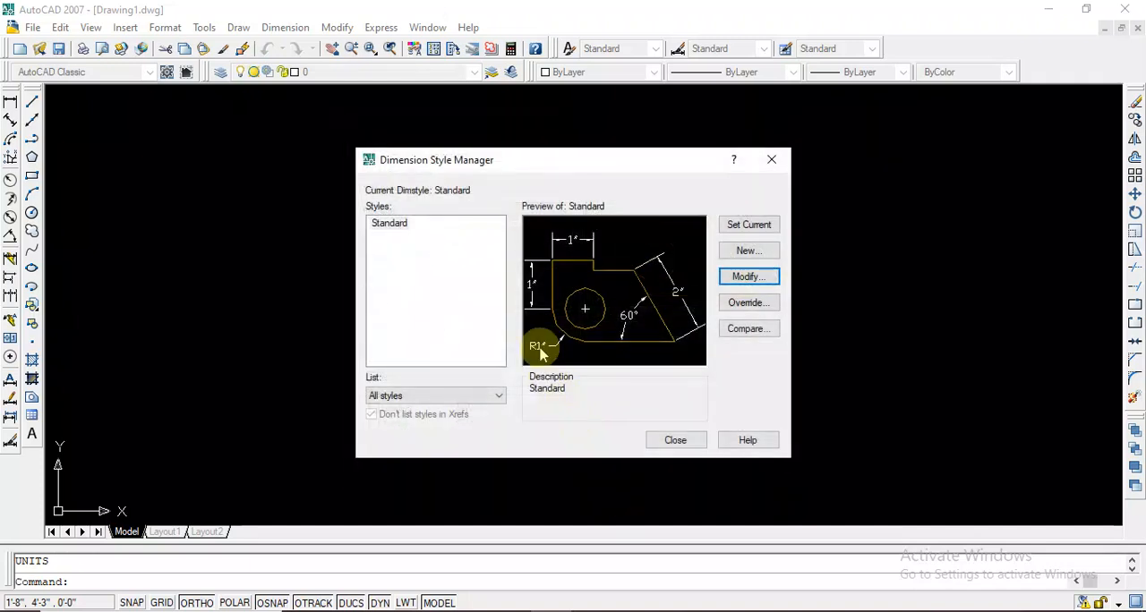
{"action": "left_click", "coordinate": [748, 230]}
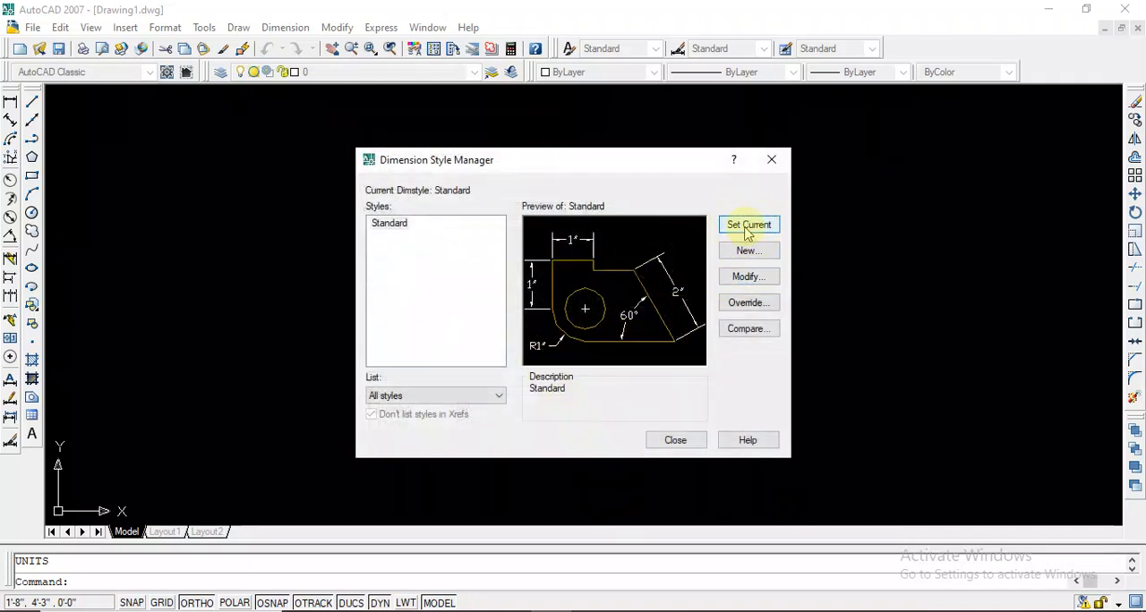
{"action": "left_click", "coordinate": [675, 441]}
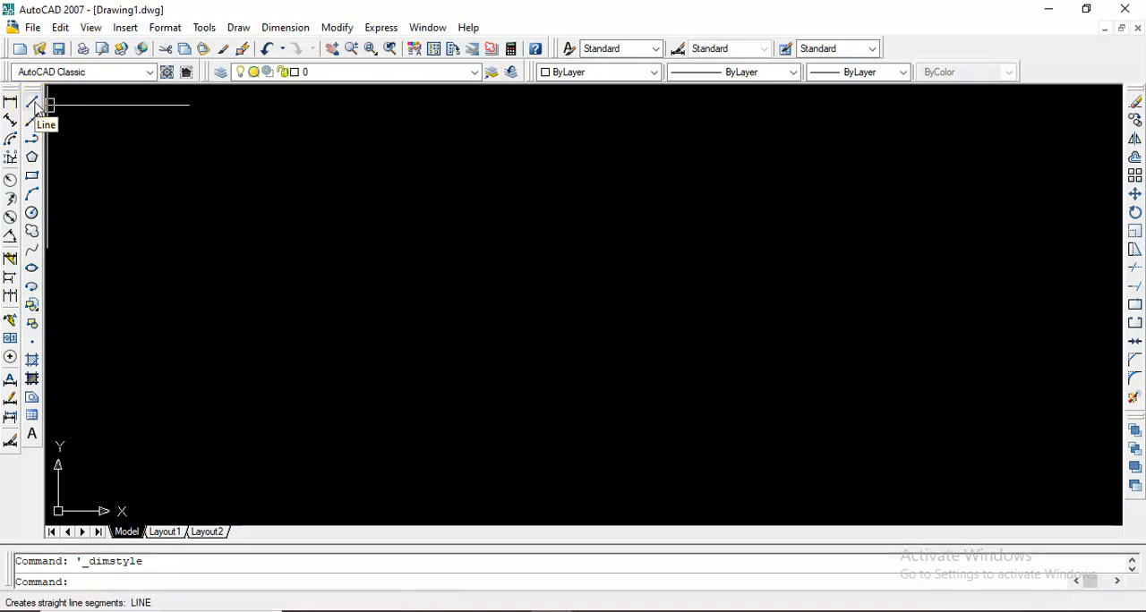
Start a line with Ortho on, drawing a long horizontal segment rightward and a vertical segment straight down from its end
{"action": "key", "text": "Return"}
{"action": "left_click", "coordinate": [164, 171]}
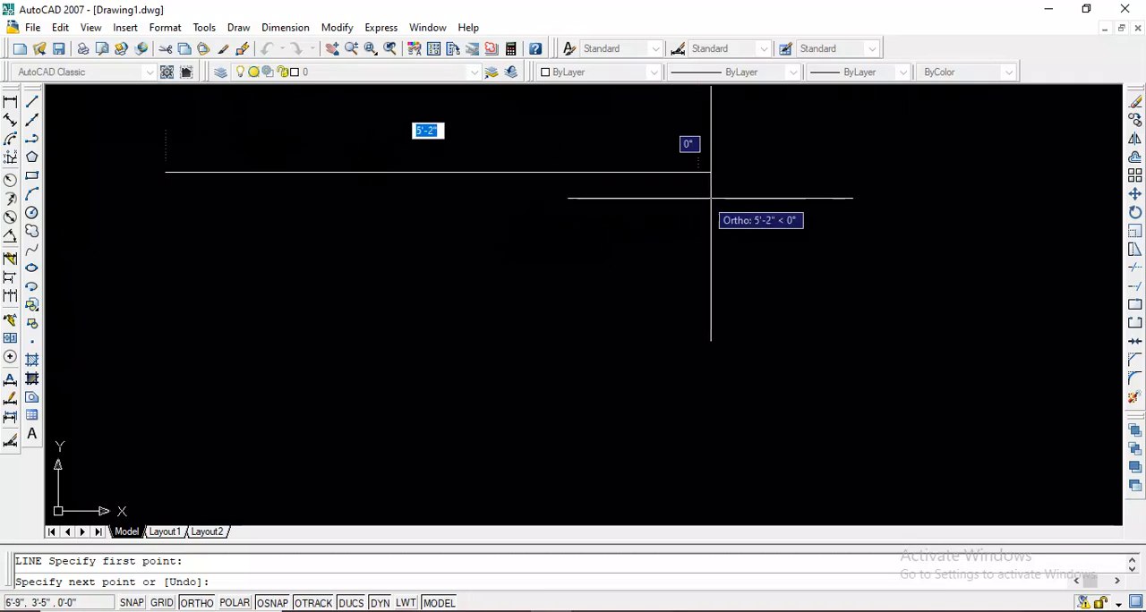
{"action": "left_click", "coordinate": [784, 178]}
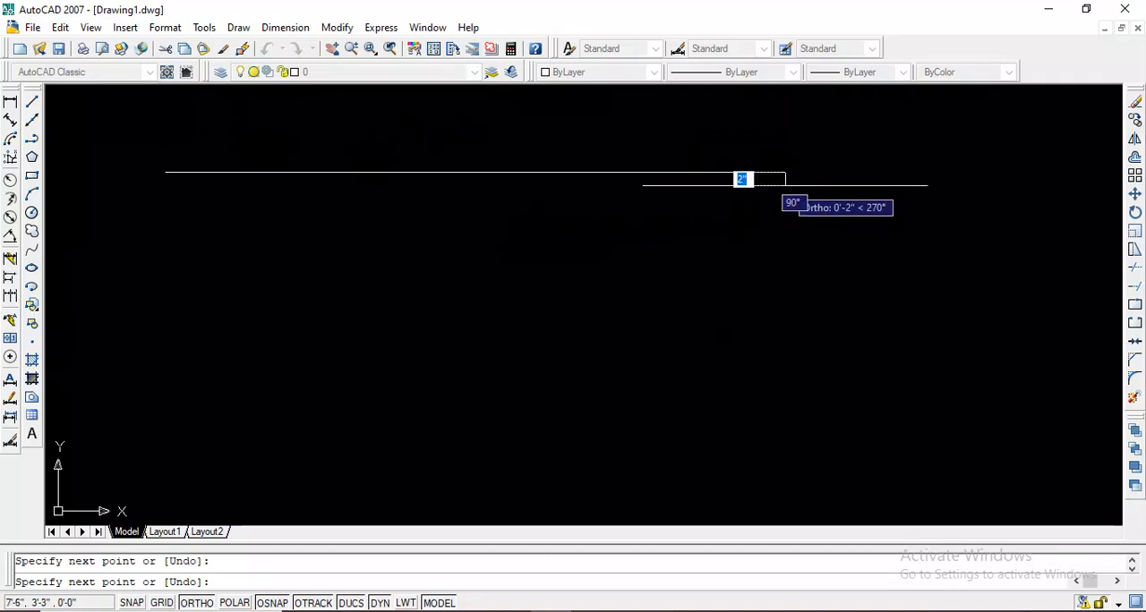
{"action": "left_click", "coordinate": [781, 451]}
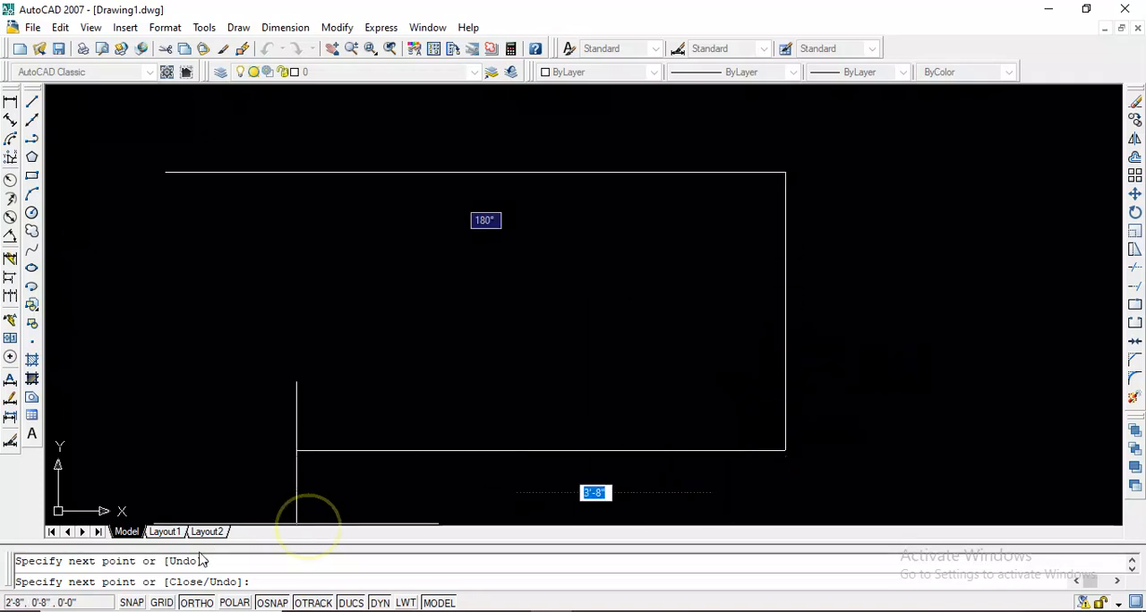
Turn Ortho off and continue the line with five freely angled segments zigzagging leftward below the long horizontal segment
{"action": "left_click", "coordinate": [195, 603]}
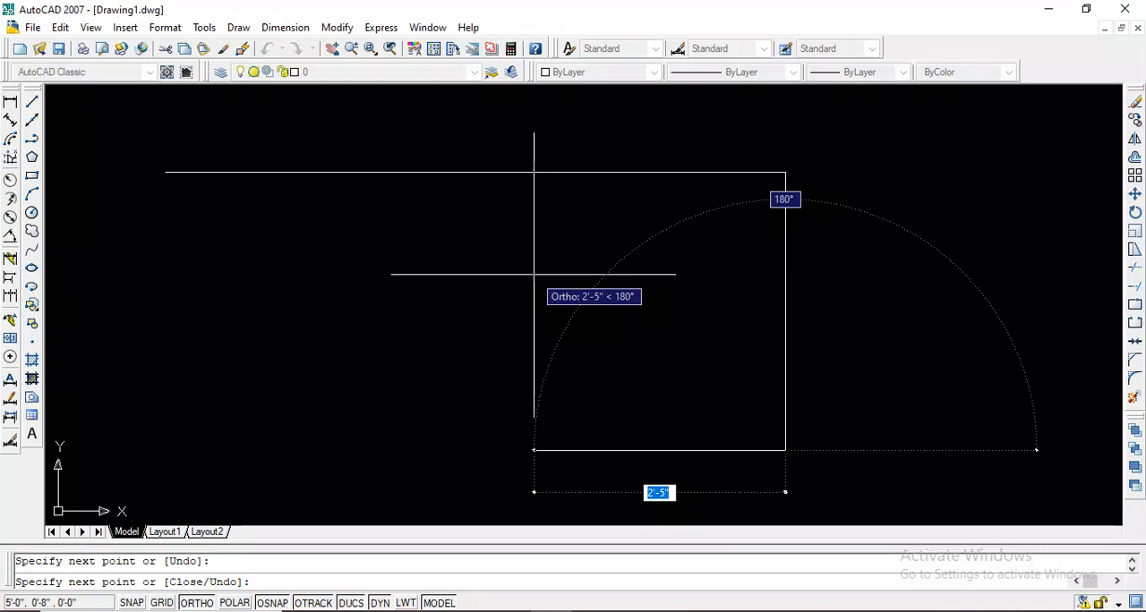
{"action": "key", "text": "F8"}
{"action": "left_click", "coordinate": [602, 224]}
{"action": "left_click", "coordinate": [459, 381]}
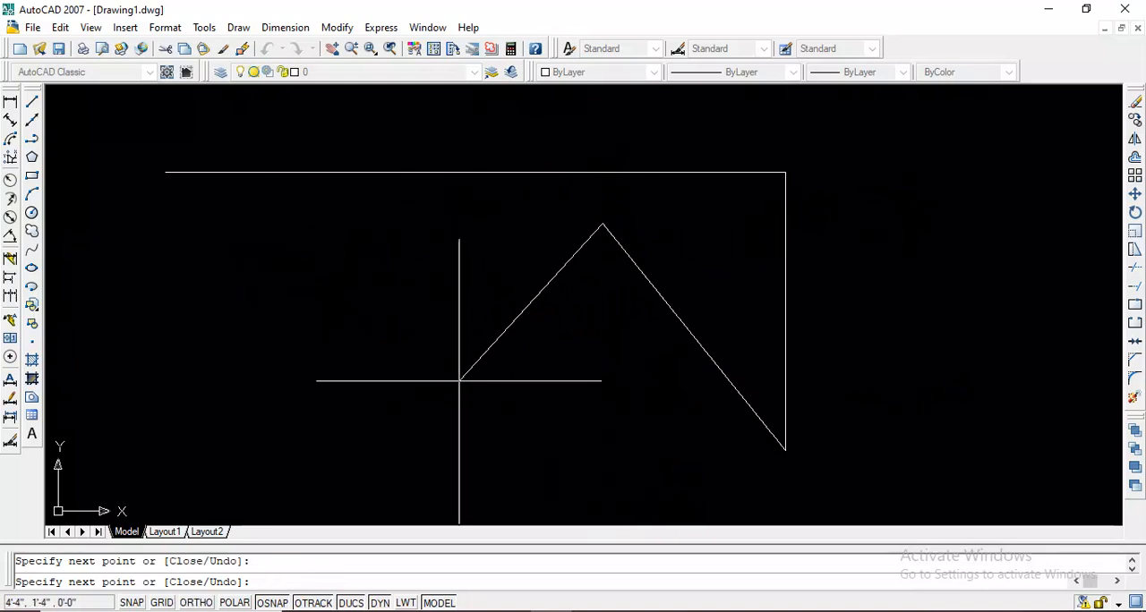
{"action": "left_click", "coordinate": [292, 230]}
{"action": "left_click", "coordinate": [388, 335]}
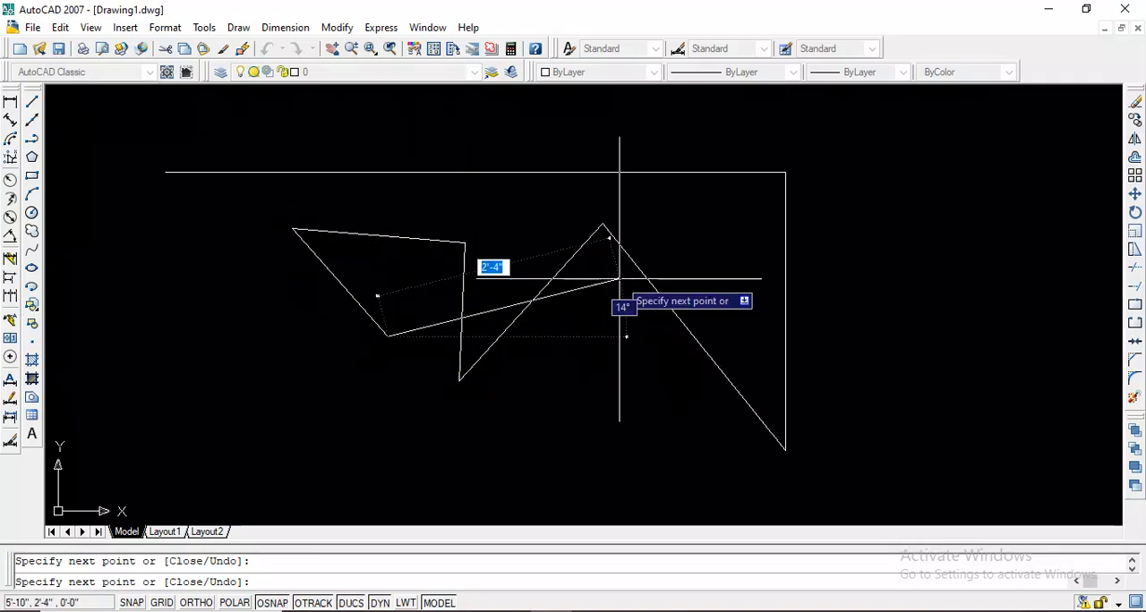
Turn Ortho on and finish the line with a horizontal segment rightward, a vertical one upward and a short horizontal one rightward
{"action": "key", "text": "F8"}
{"action": "left_click", "coordinate": [925, 334]}
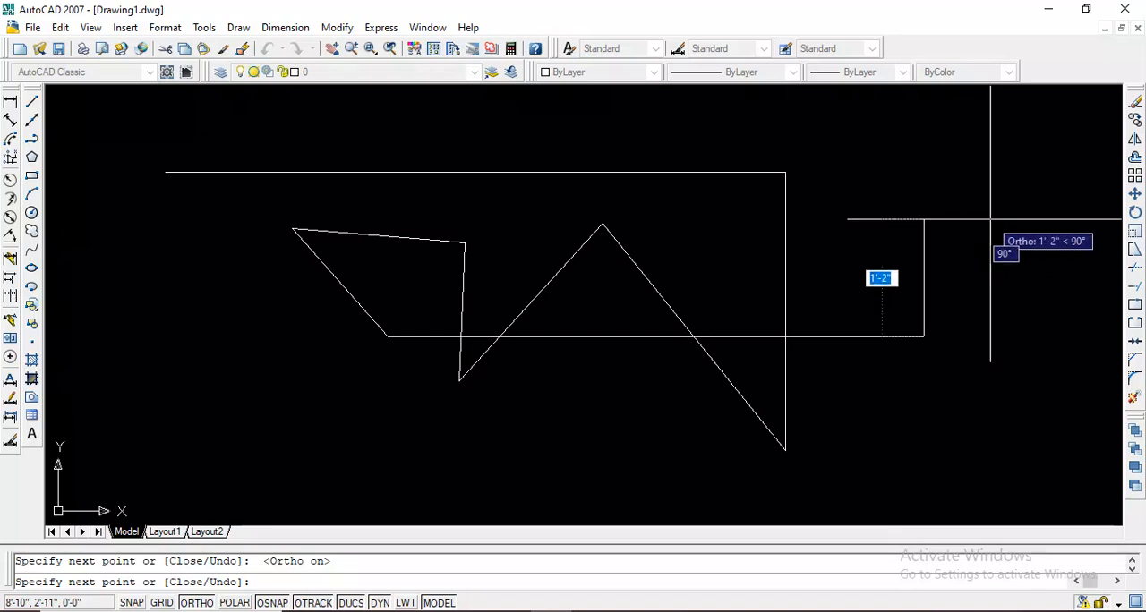
{"action": "left_click", "coordinate": [924, 137]}
{"action": "left_click", "coordinate": [1059, 137]}
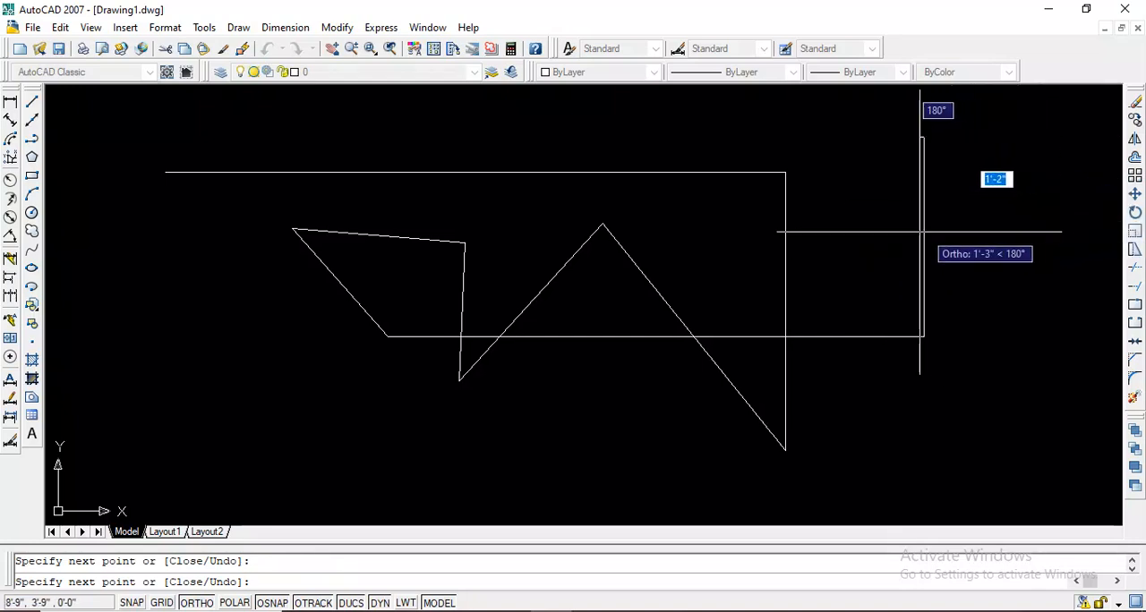
{"action": "key", "text": "Return"}
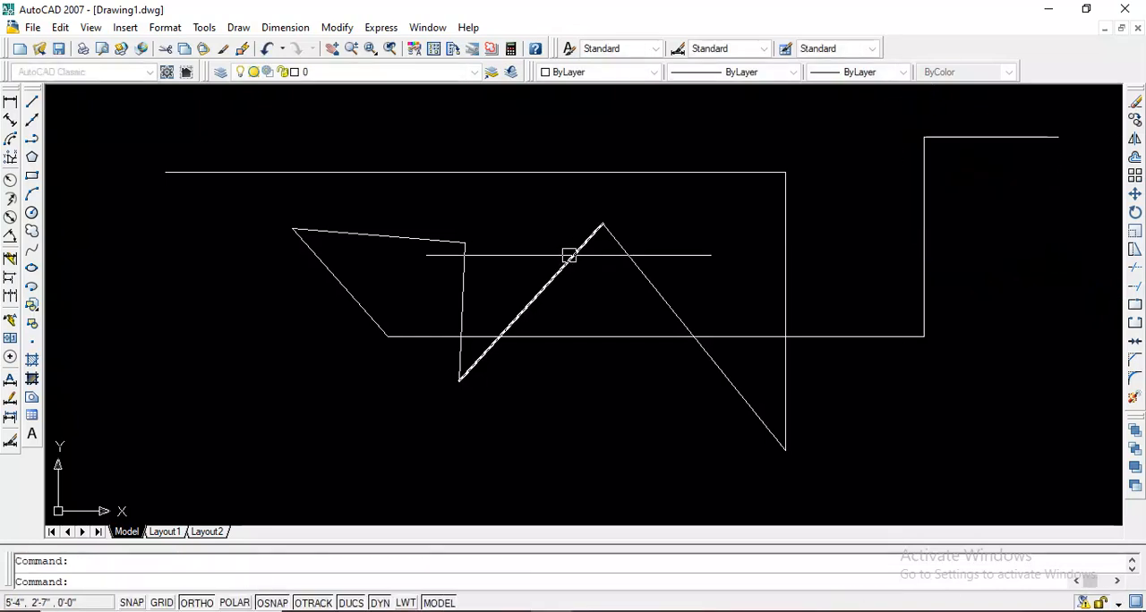
{"action": "scroll", "coordinate": [559, 264], "scroll_direction": "down", "scroll_amount": 2}
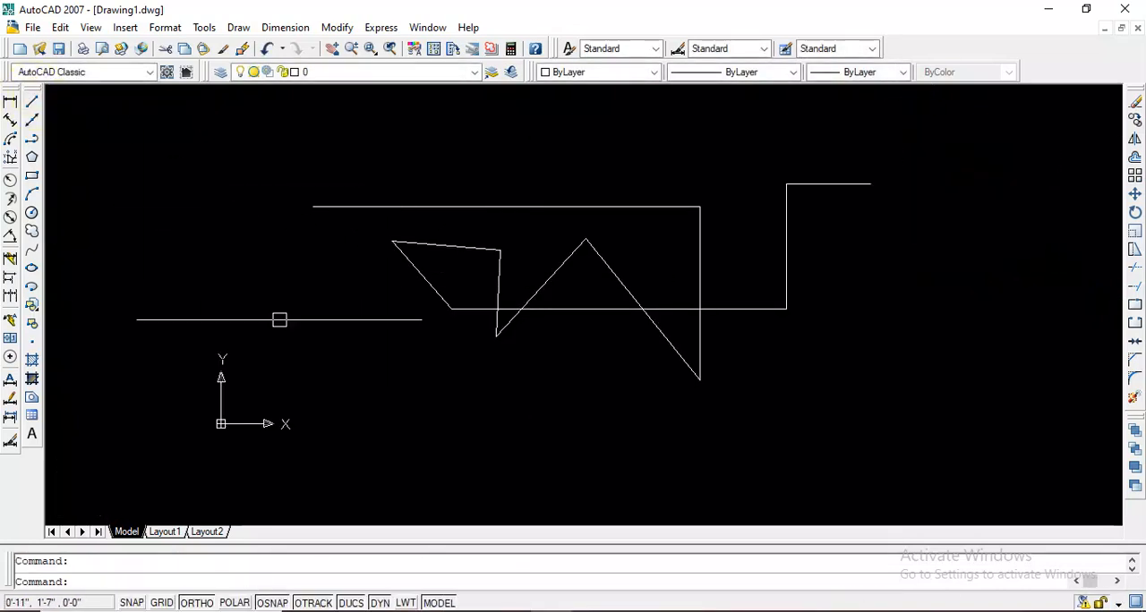
{"action": "scroll", "coordinate": [340, 308], "scroll_direction": "down", "scroll_amount": 1}
{"action": "scroll", "coordinate": [460, 243], "scroll_direction": "up", "scroll_amount": 2}
{"action": "scroll", "coordinate": [586, 238], "scroll_direction": "down", "scroll_amount": 4}
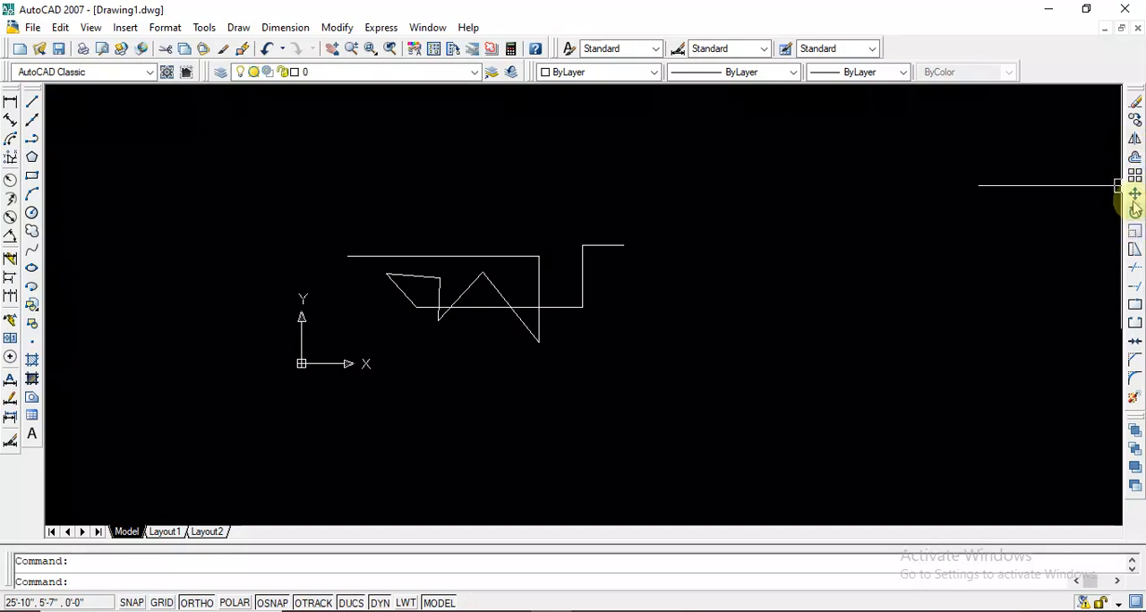
{"action": "right_click", "coordinate": [34, 136]}
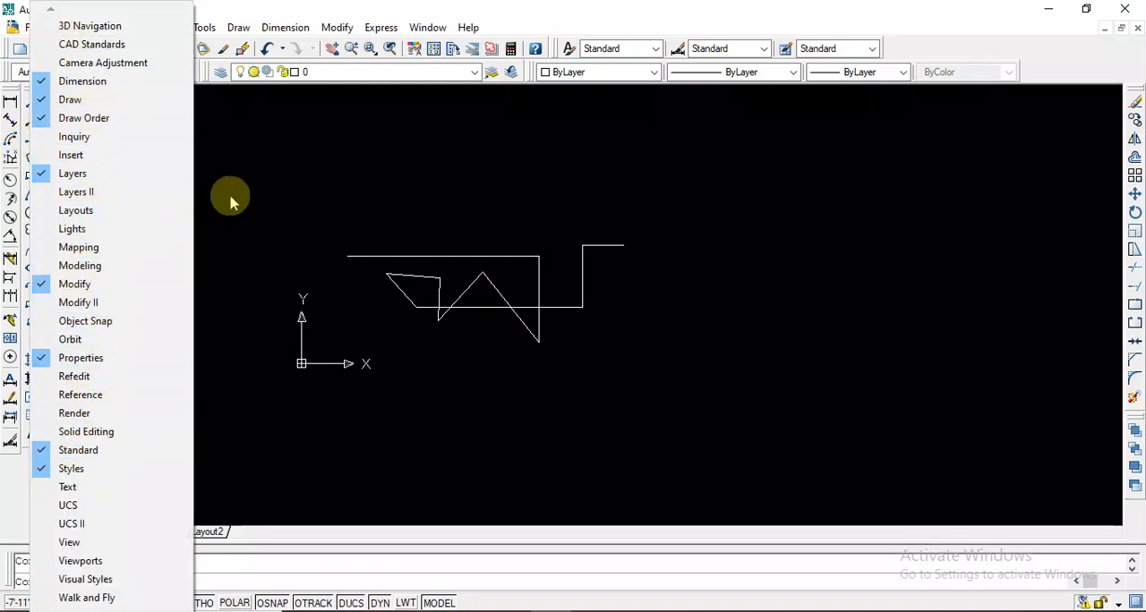
{"action": "left_click", "coordinate": [291, 187]}
{"action": "left_click", "coordinate": [331, 184]}
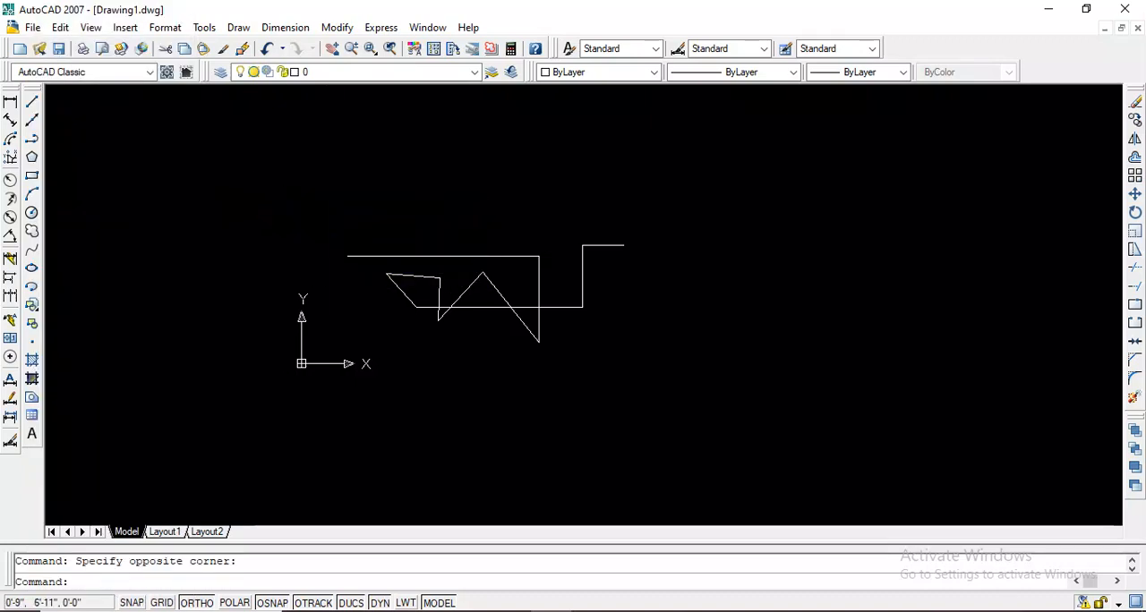
{"action": "scroll", "coordinate": [502, 260], "scroll_direction": "up", "scroll_amount": 2}
{"action": "scroll", "coordinate": [402, 269], "scroll_direction": "up", "scroll_amount": 3}
{"action": "scroll", "coordinate": [417, 256], "scroll_direction": "down", "scroll_amount": 4}
{"action": "scroll", "coordinate": [367, 256], "scroll_direction": "up", "scroll_amount": 1}
{"action": "scroll", "coordinate": [390, 295], "scroll_direction": "down", "scroll_amount": 3}
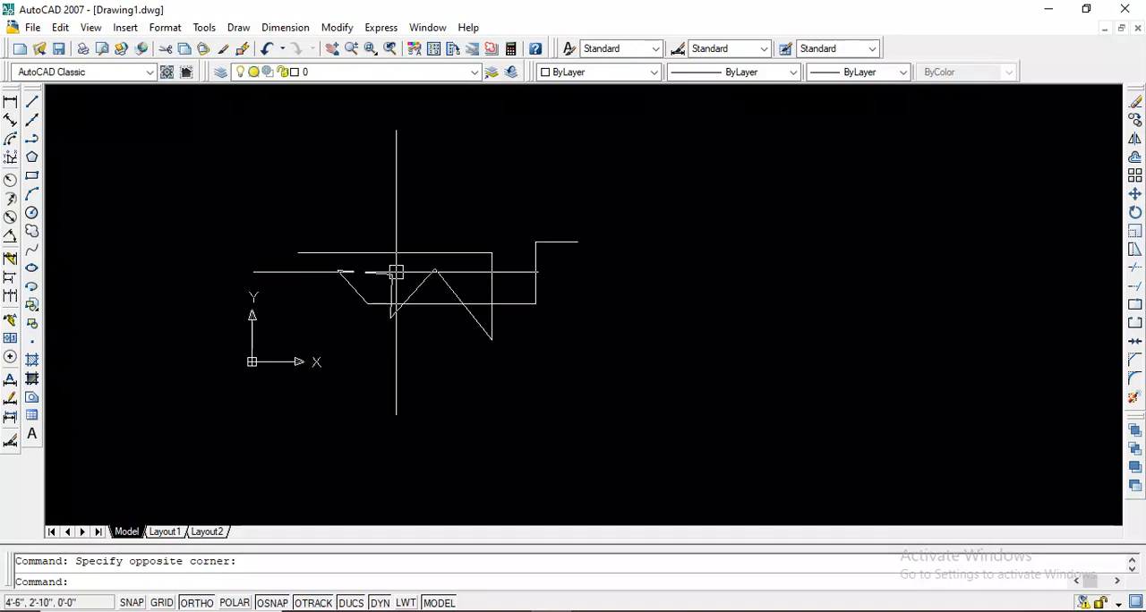
Draw a closed wide rectangle around most of the zigzag figure using Ortho-constrained line segments, ending at its start point
{"action": "left_click", "coordinate": [38, 106]}
{"action": "left_click", "coordinate": [246, 197]}
{"action": "left_click", "coordinate": [474, 149]}
{"action": "left_click", "coordinate": [662, 212]}
{"action": "left_click", "coordinate": [661, 254]}
{"action": "left_click", "coordinate": [640, 312]}
{"action": "left_click", "coordinate": [448, 369]}
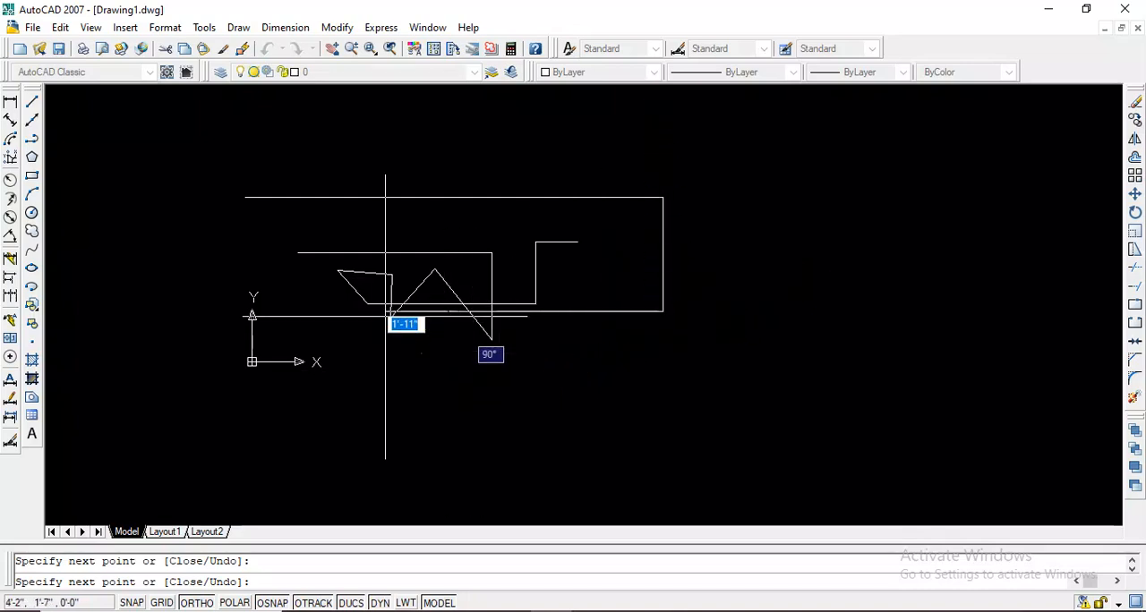
{"action": "left_click", "coordinate": [246, 261]}
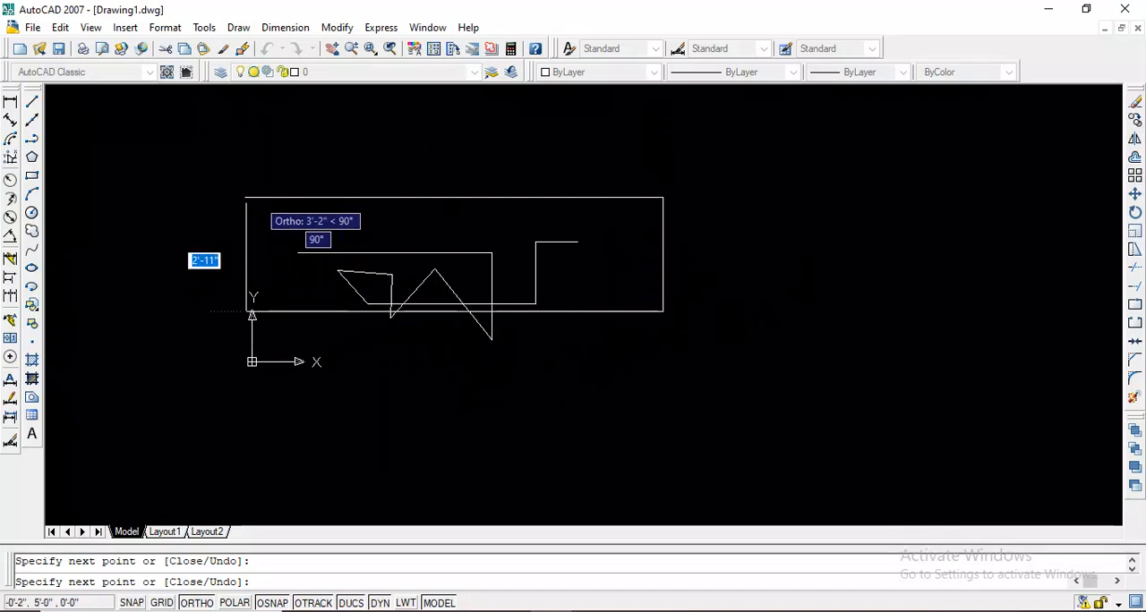
{"action": "left_click", "coordinate": [245, 197]}
{"action": "key", "text": "Return"}
{"action": "scroll", "coordinate": [416, 230], "scroll_direction": "down", "scroll_amount": 1}
{"action": "scroll", "coordinate": [376, 229], "scroll_direction": "up", "scroll_amount": 3}
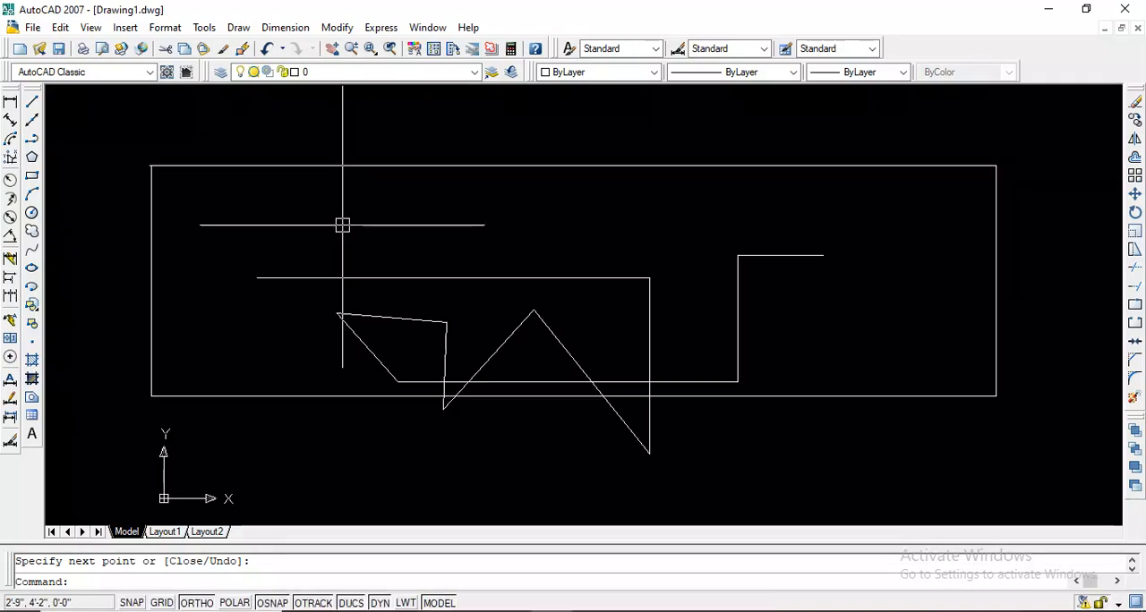
Start a new line below the wide rectangle with a 5' segment rightward and a 10' segment upward
{"action": "scroll", "coordinate": [376, 229], "scroll_direction": "down", "scroll_amount": 2}
{"action": "left_click", "coordinate": [33, 104]}
{"action": "left_click", "coordinate": [474, 424]}
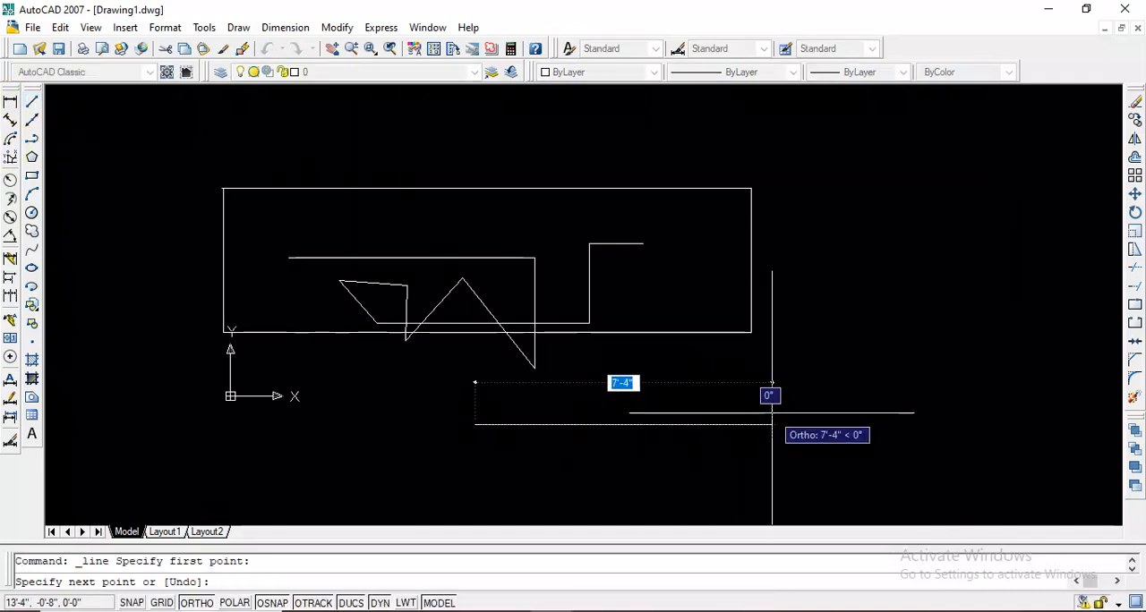
{"action": "type", "text": "5"}
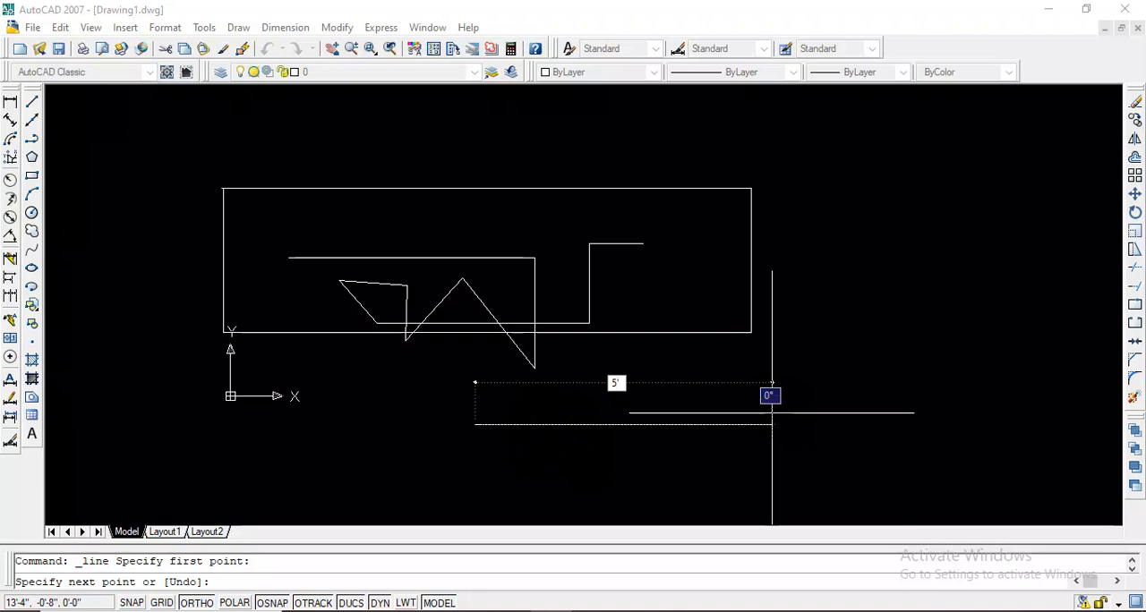
{"action": "type", "text": "'"}
{"action": "key", "text": "Return"}
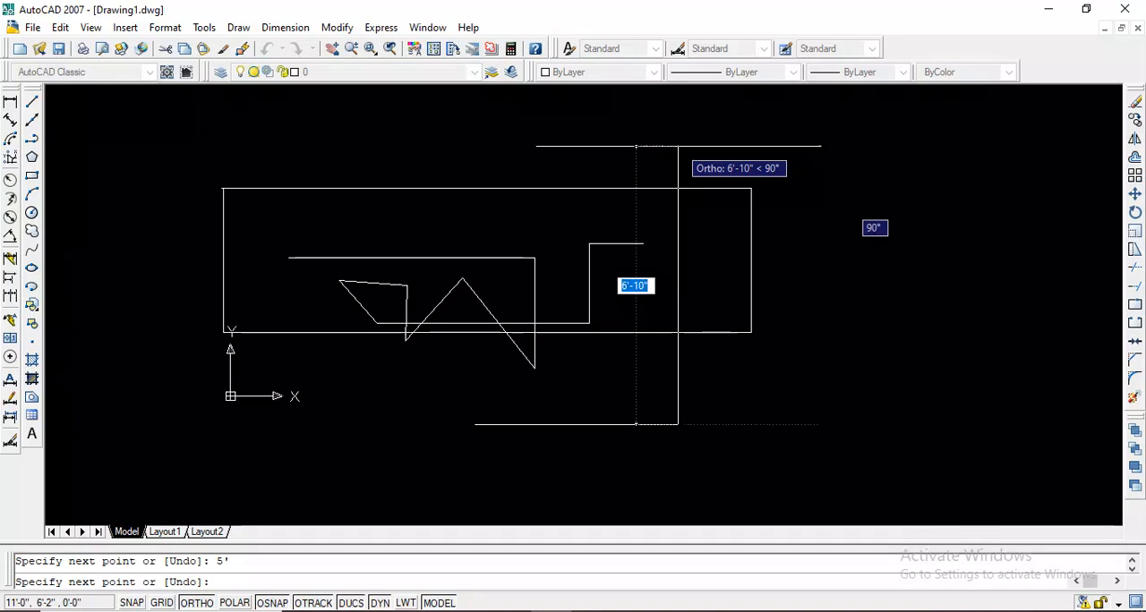
{"action": "type", "text": "10"}
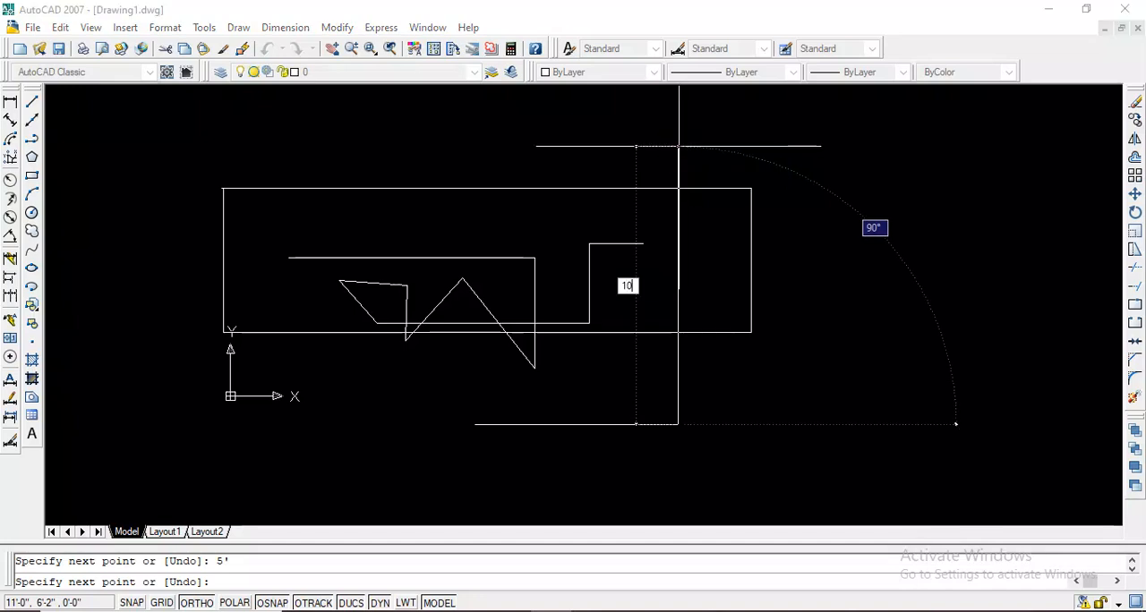
{"action": "type", "text": "'"}
{"action": "key", "text": "Return"}
Continue the line 5' leftward and close the tall rectangle down to its start point
{"action": "scroll", "coordinate": [679, 130], "scroll_direction": "down", "scroll_amount": 2}
{"action": "scroll", "coordinate": [742, 103], "scroll_direction": "up", "scroll_amount": 3}
{"action": "scroll", "coordinate": [681, 325], "scroll_direction": "down", "scroll_amount": 4}
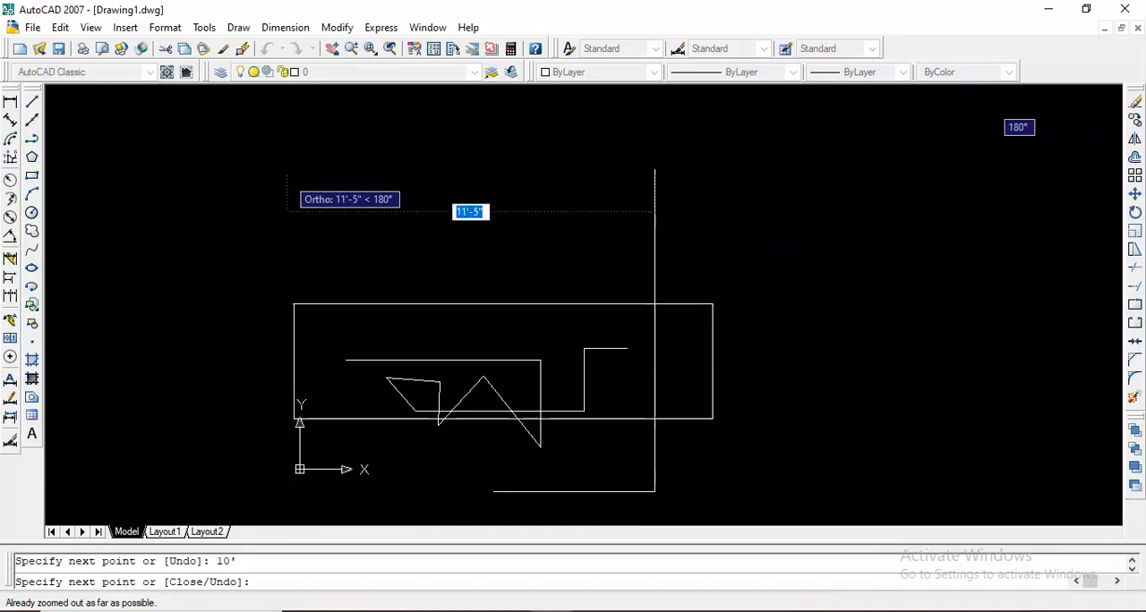
{"action": "type", "text": "5"}
{"action": "key", "text": "Return"}
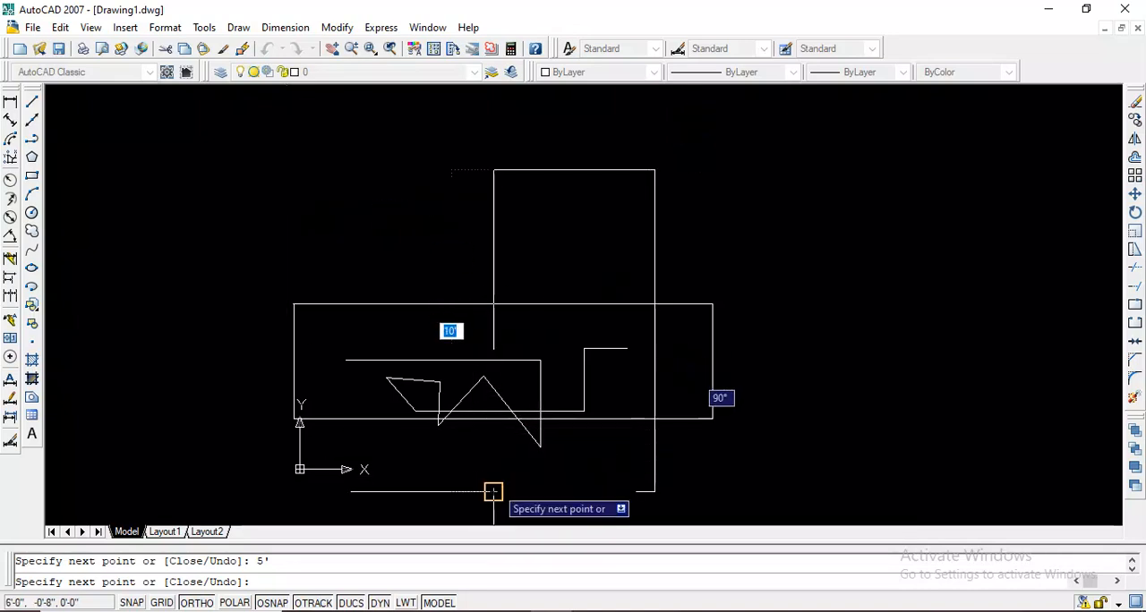
{"action": "left_click", "coordinate": [494, 491]}
{"action": "key", "text": "Return"}
Examine the finished tall rectangle and where it crosses the wide rectangle
{"action": "scroll", "coordinate": [504, 317], "scroll_direction": "down", "scroll_amount": 1}
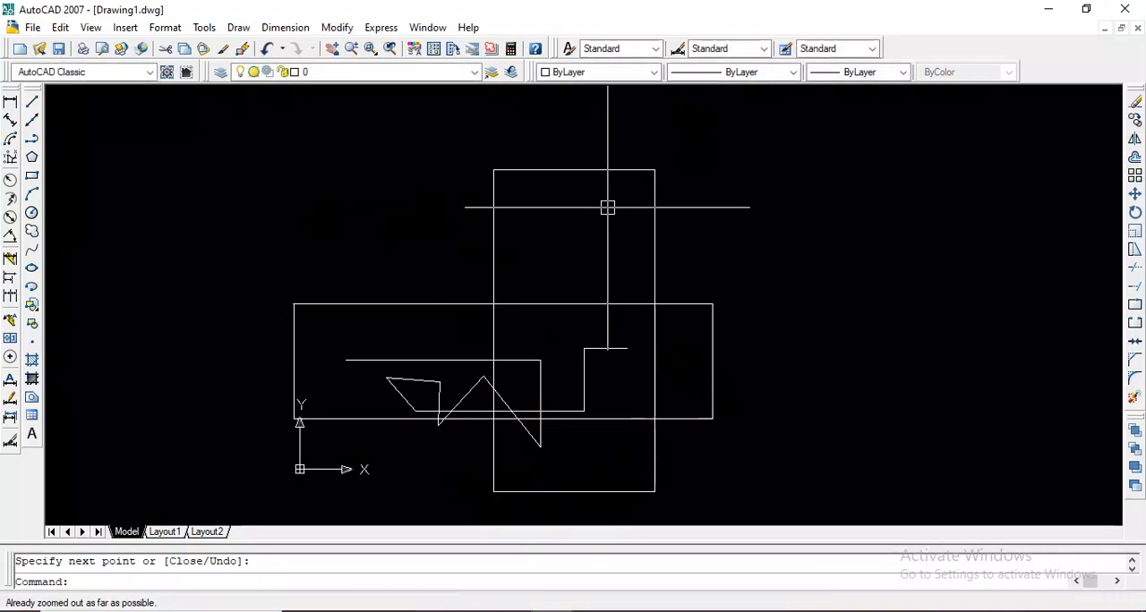
{"action": "scroll", "coordinate": [608, 207], "scroll_direction": "up", "scroll_amount": 3}
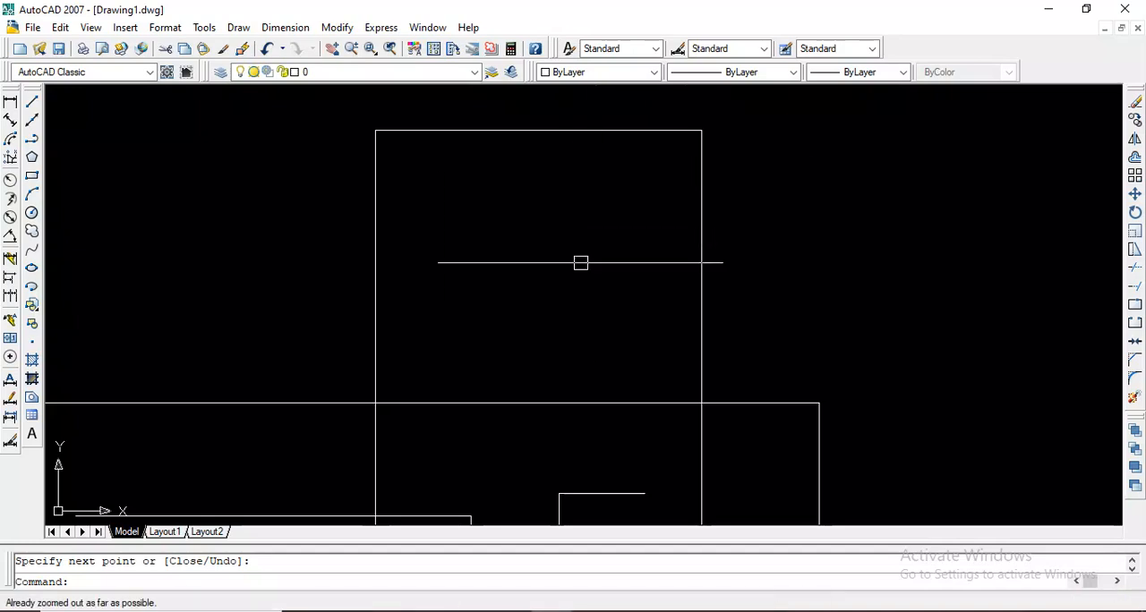
{"action": "scroll", "coordinate": [647, 260], "scroll_direction": "up", "scroll_amount": 3}
{"action": "scroll", "coordinate": [647, 261], "scroll_direction": "down", "scroll_amount": 5}
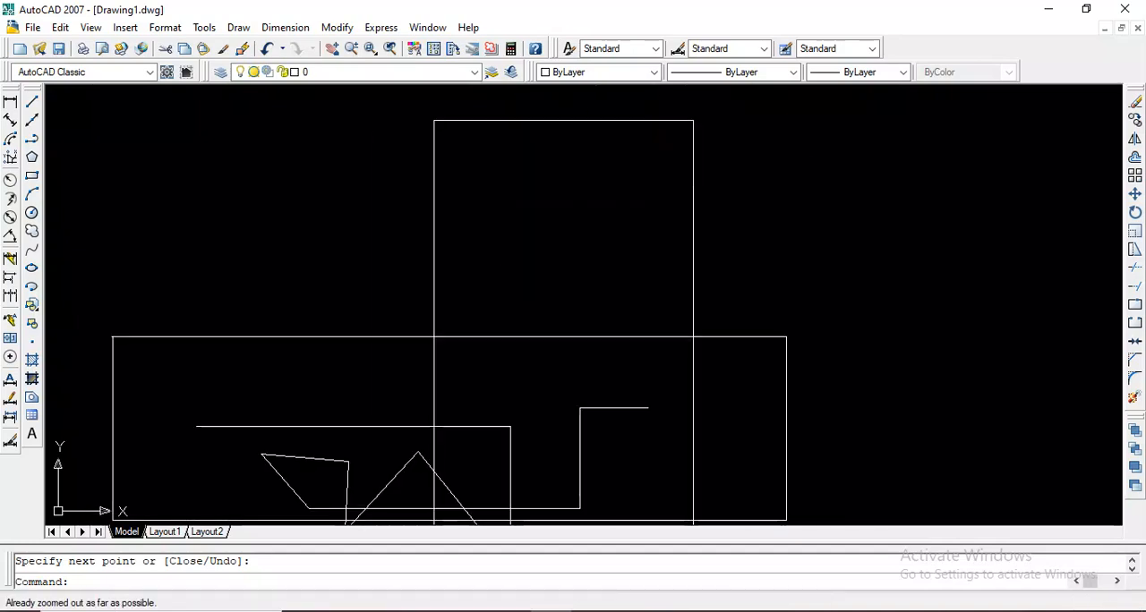
{"action": "scroll", "coordinate": [447, 356], "scroll_direction": "down", "scroll_amount": 2}
{"action": "scroll", "coordinate": [448, 355], "scroll_direction": "up", "scroll_amount": 4}
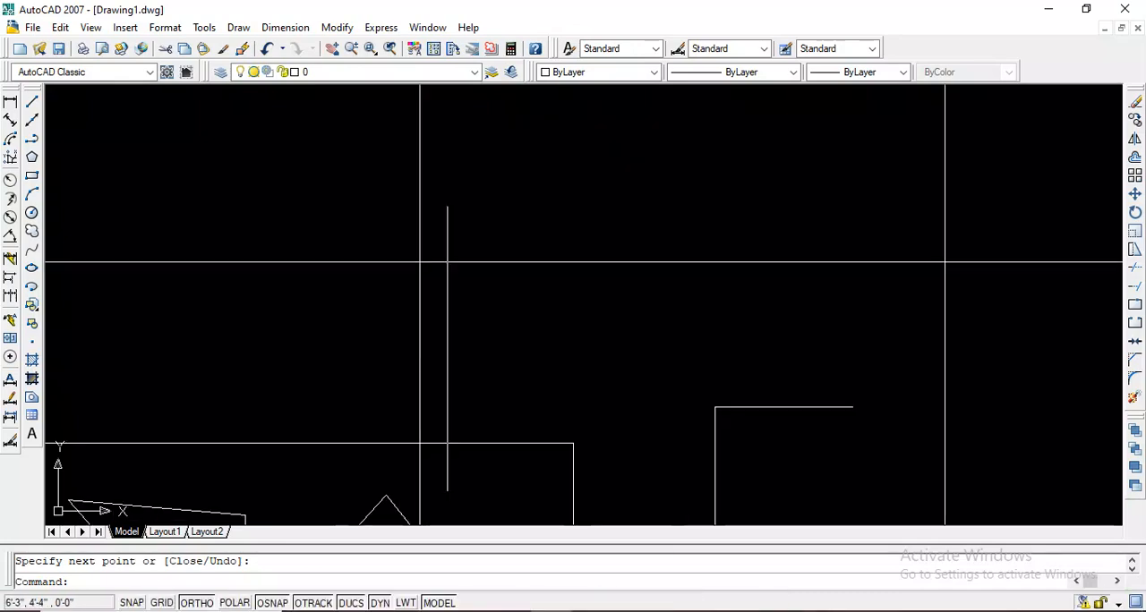
{"action": "scroll", "coordinate": [447, 314], "scroll_direction": "down", "scroll_amount": 4}
{"action": "scroll", "coordinate": [489, 325], "scroll_direction": "up", "scroll_amount": 3}
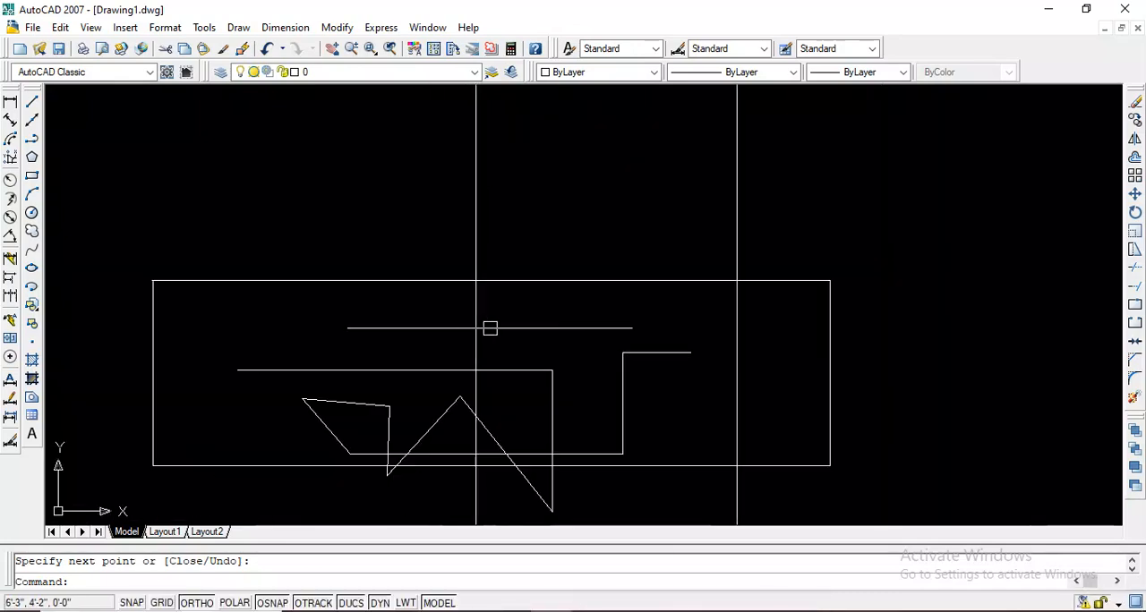
{"action": "scroll", "coordinate": [533, 292], "scroll_direction": "down", "scroll_amount": 4}
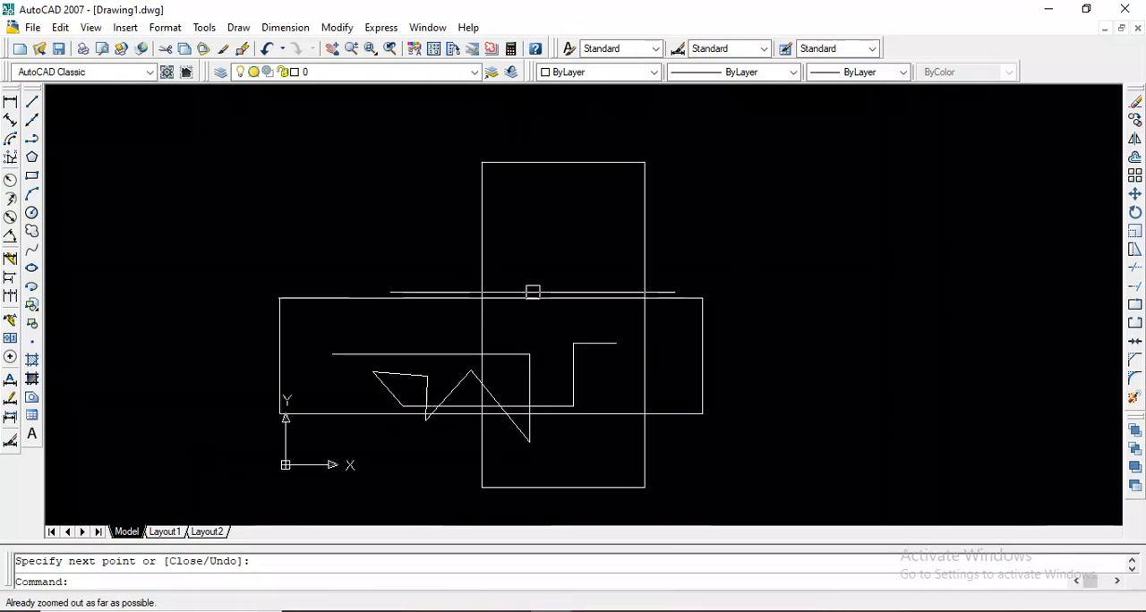
Select the zigzag figure and both rectangles with crossing selection windows
{"action": "left_click", "coordinate": [664, 252]}
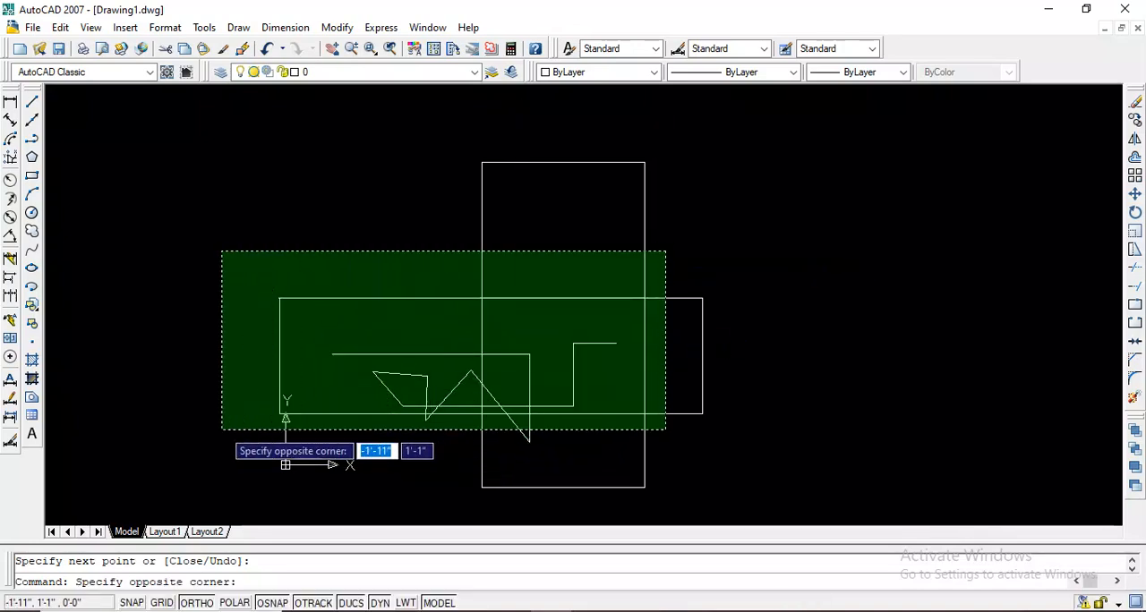
{"action": "left_click", "coordinate": [222, 430]}
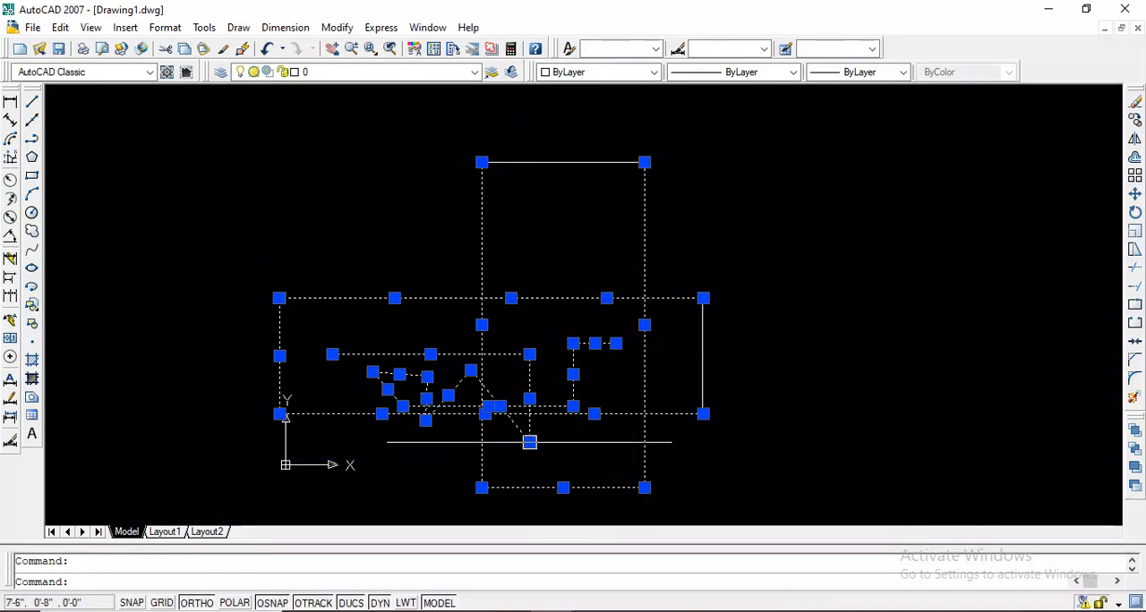
{"action": "left_click", "coordinate": [803, 301]}
{"action": "left_click", "coordinate": [525, 333]}
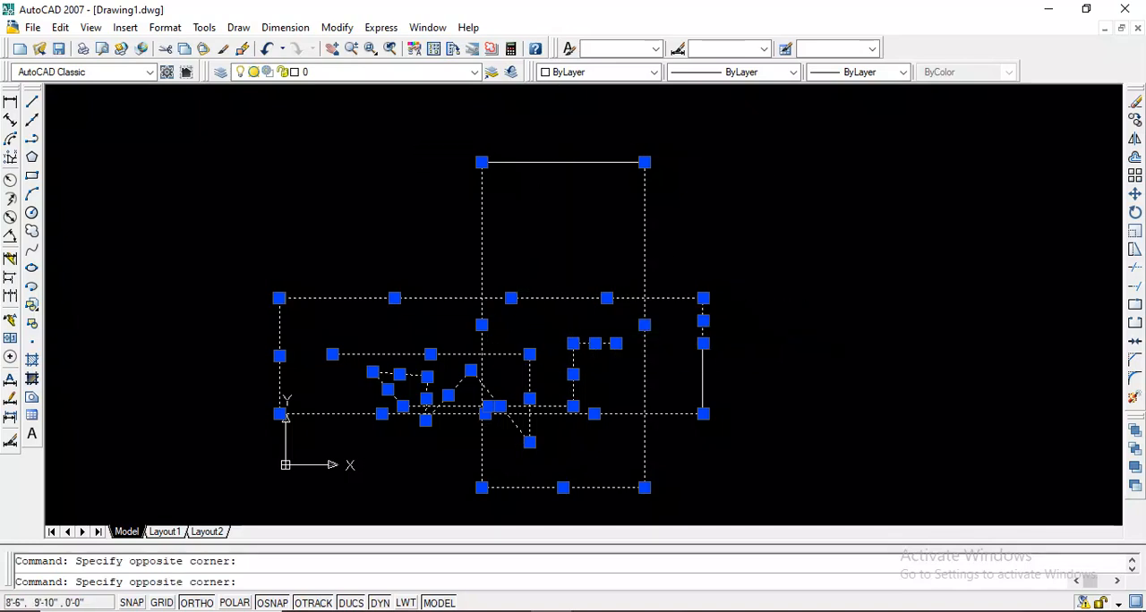
{"action": "left_click", "coordinate": [469, 224]}
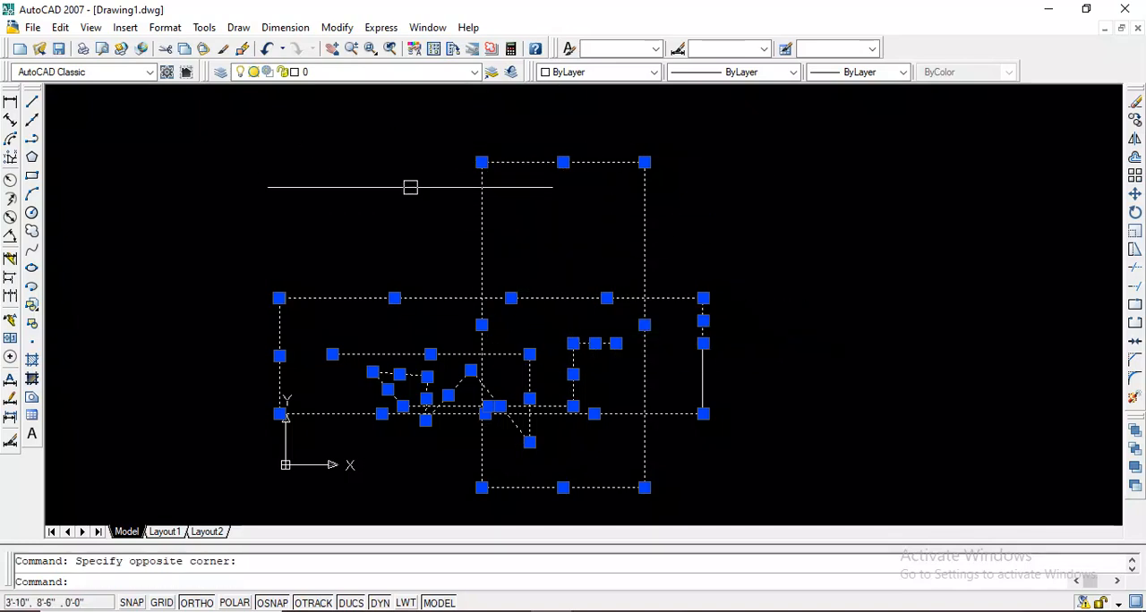
{"action": "right_click", "coordinate": [423, 206]}
{"action": "scroll", "coordinate": [516, 227], "scroll_direction": "up", "scroll_amount": 5}
{"action": "scroll", "coordinate": [402, 228], "scroll_direction": "down", "scroll_amount": 2}
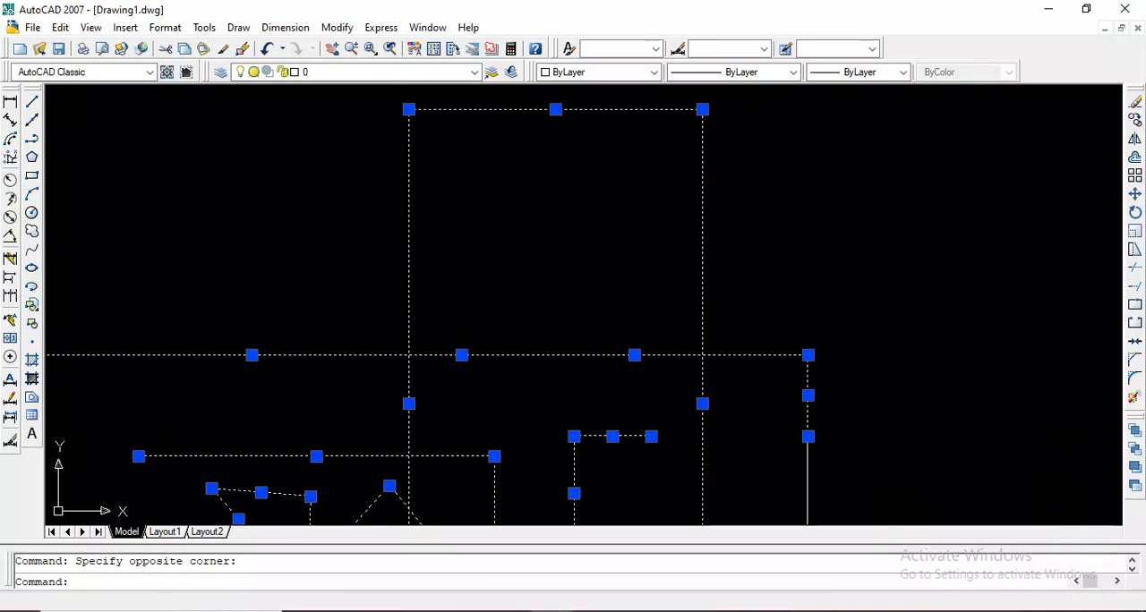
{"action": "scroll", "coordinate": [621, 235], "scroll_direction": "up", "scroll_amount": 3}
{"action": "scroll", "coordinate": [626, 223], "scroll_direction": "down", "scroll_amount": 4}
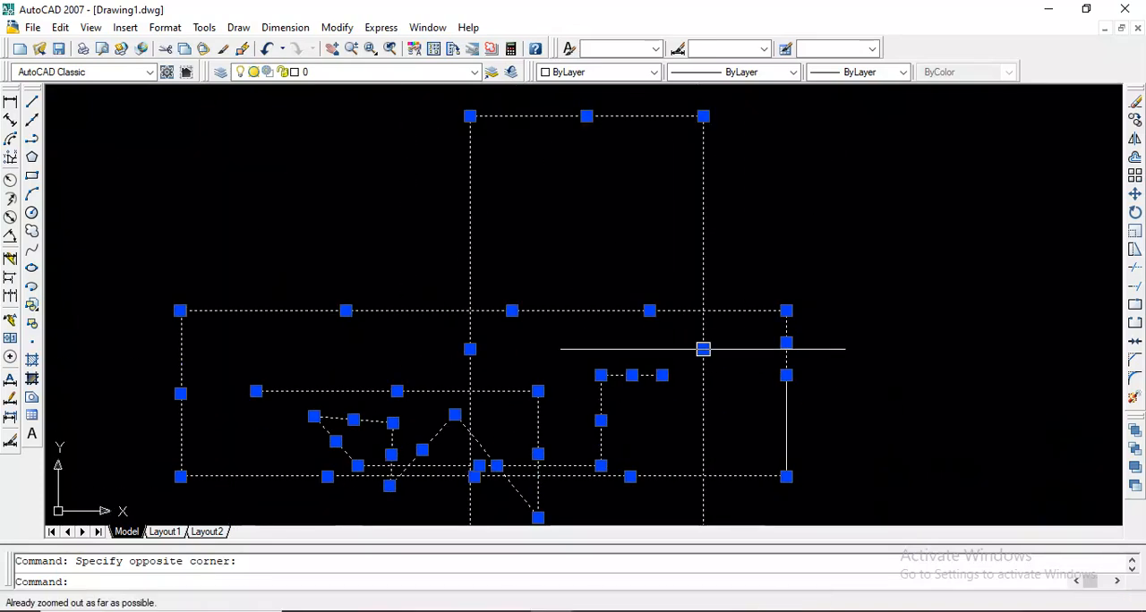